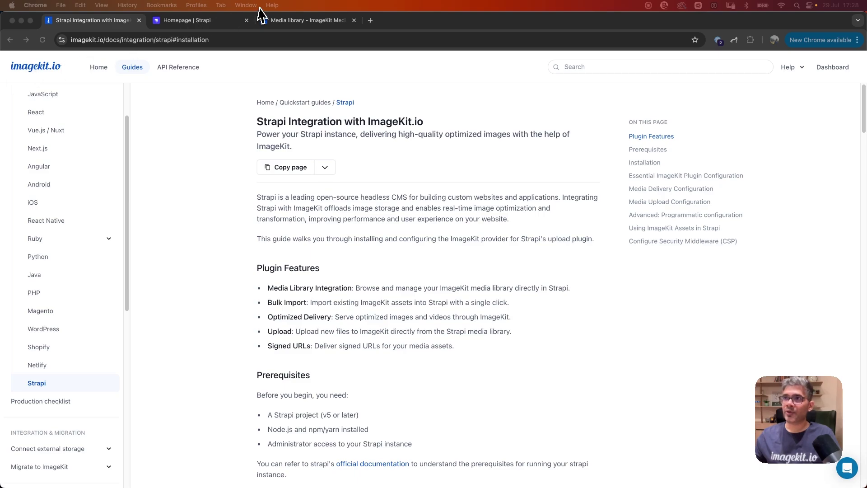
- Look over the Strapi admin panel and the ImageKit media library in their browser tabs
left_click(195, 21)
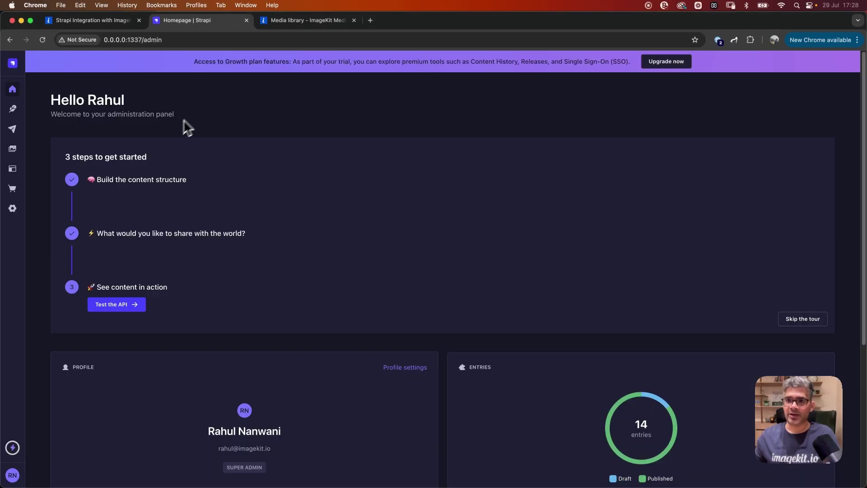
left_click(274, 23)
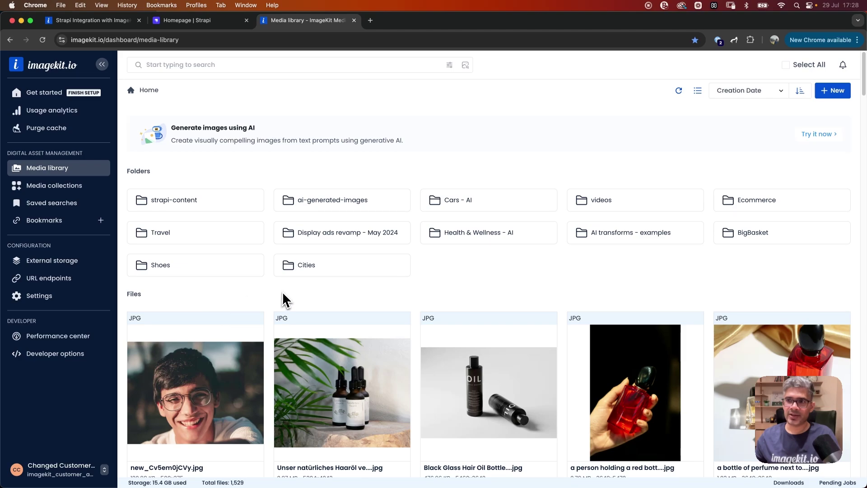
left_click(201, 21)
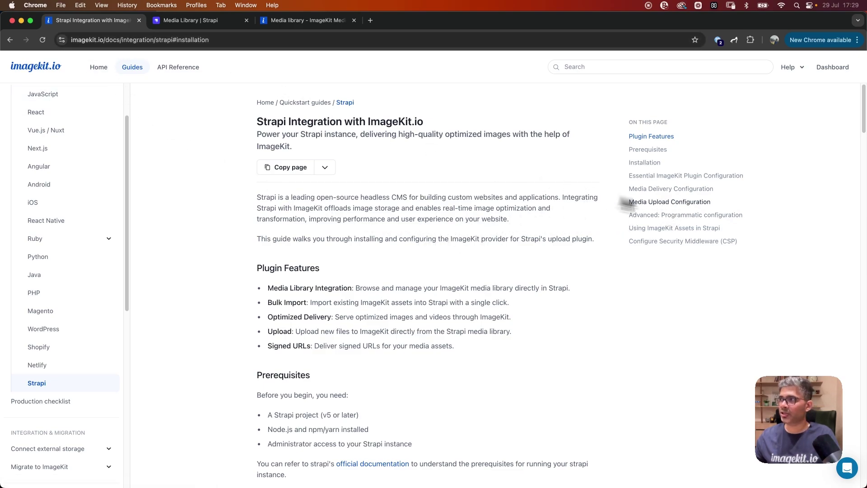
- Stop the running Strapi server in Terminal and install the plugin with the guide's npm command, npm install strapi-plugin-imagekit --save
left_click(646, 163)
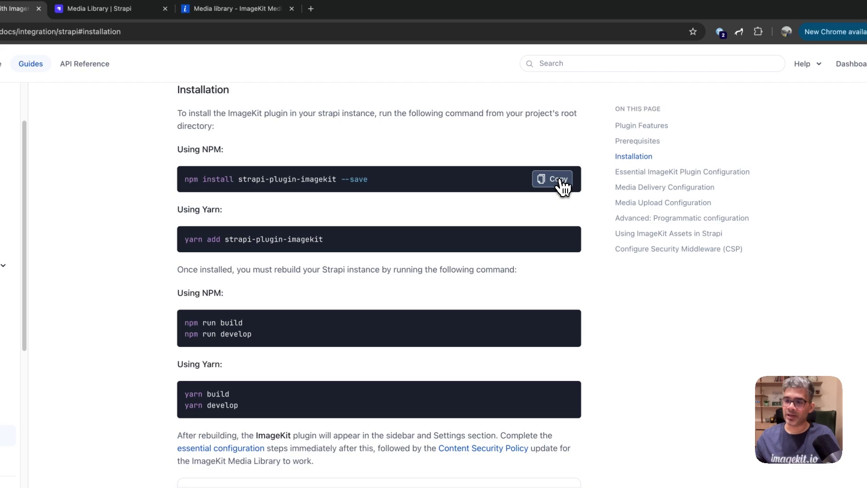
left_click(552, 179)
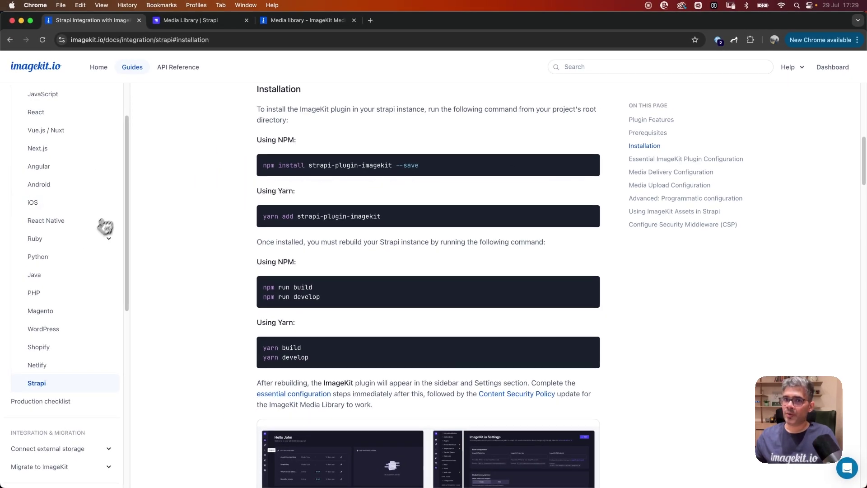
key("super+Tab")
key("ctrl+c")
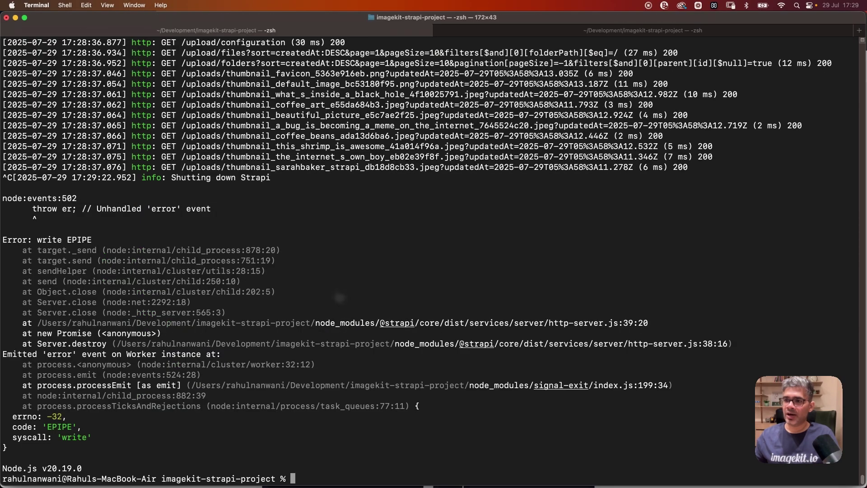
key("ctrl+c")
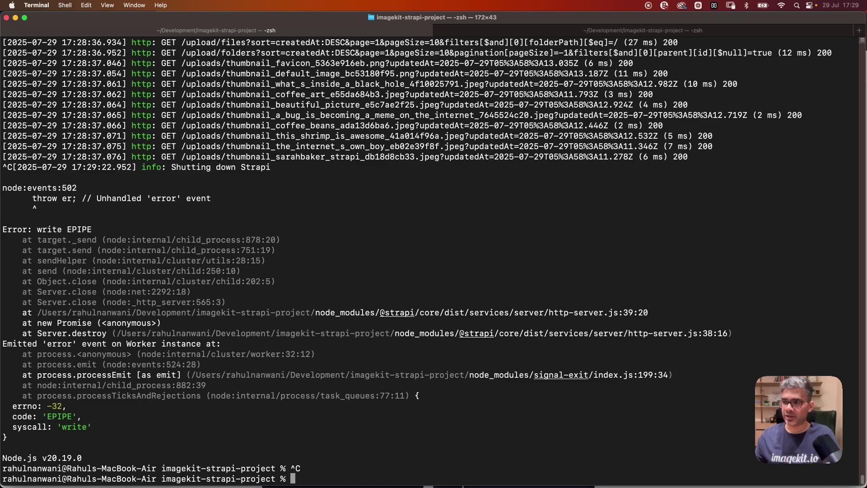
key("super+v")
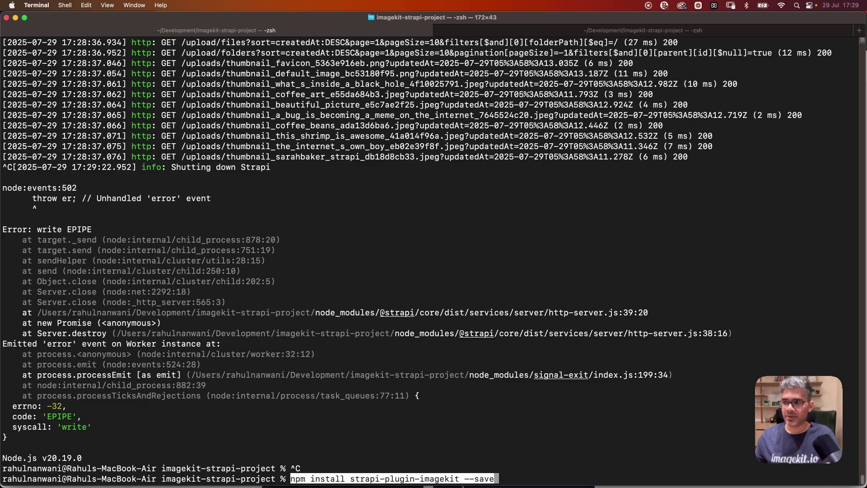
key("Return")
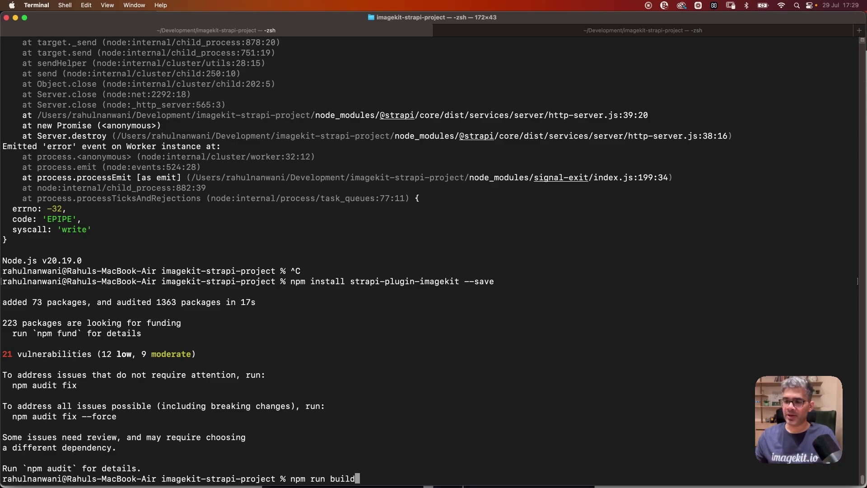
- Rebuild the Strapi project with npm run build and start it with npm run develop
key("Return")
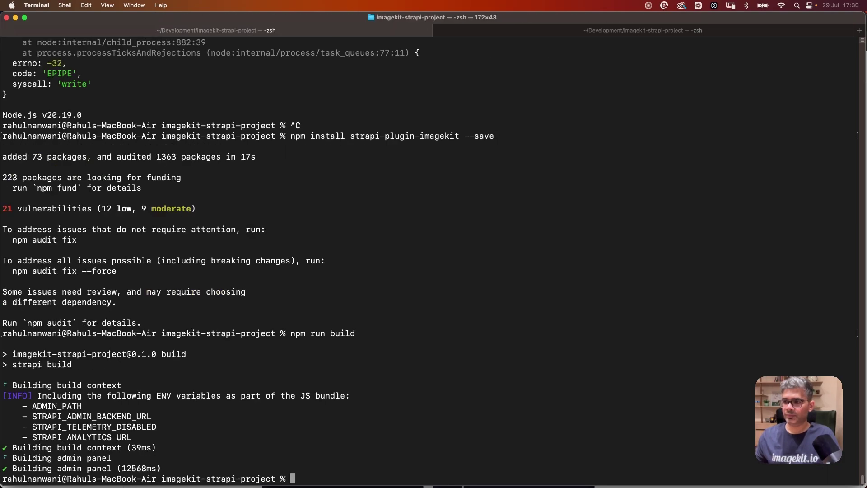
key("Return")
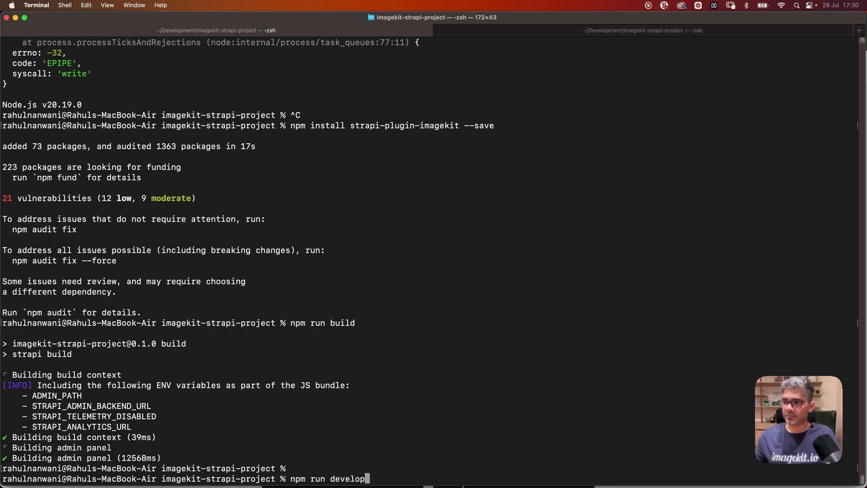
type("npm run develop")
key("Return")
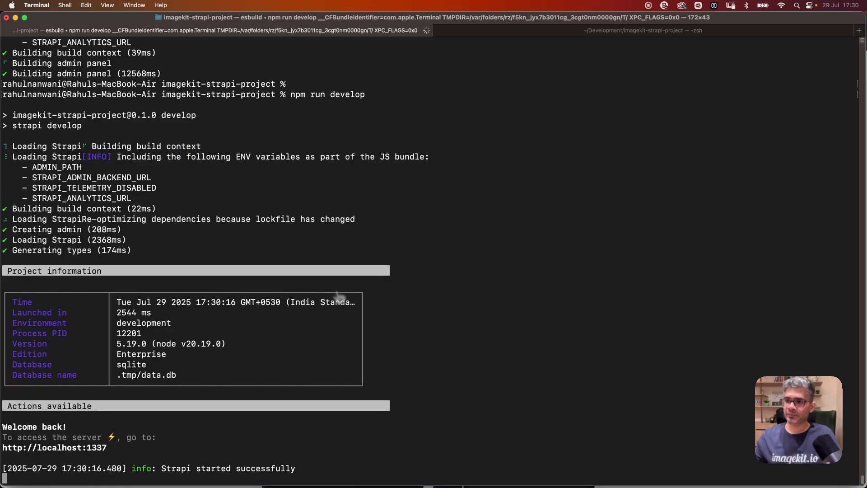
- Switch back to Chrome and open the ImageKit plugin's configuration page in the Strapi settings
key("super+Tab")
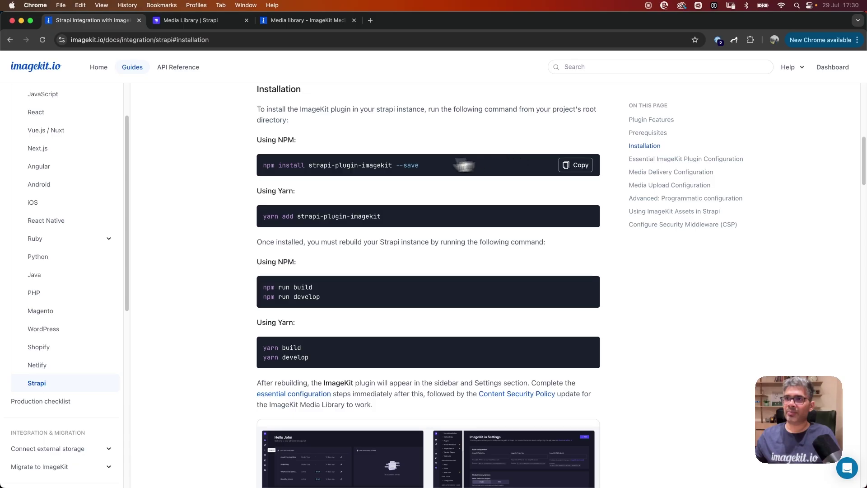
left_click(183, 20)
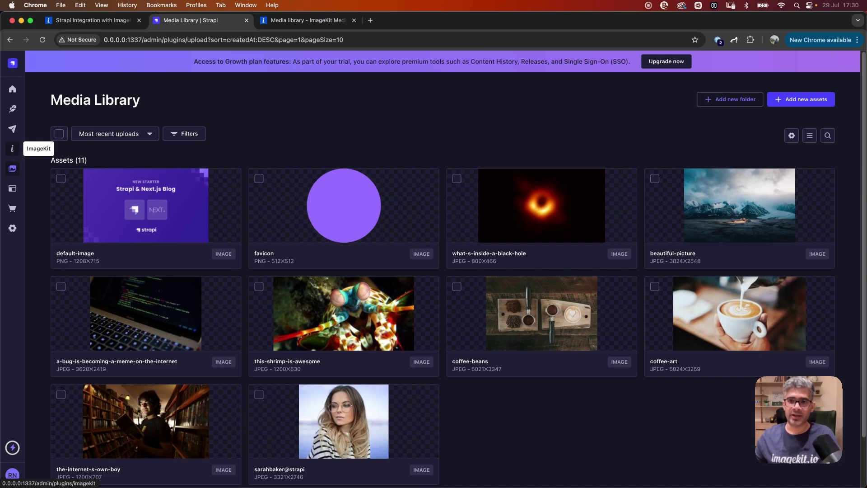
left_click(13, 229)
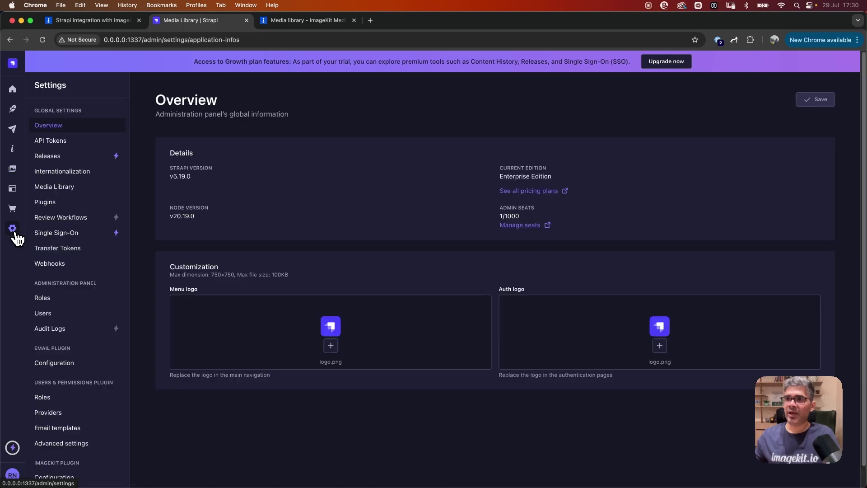
left_click(63, 477)
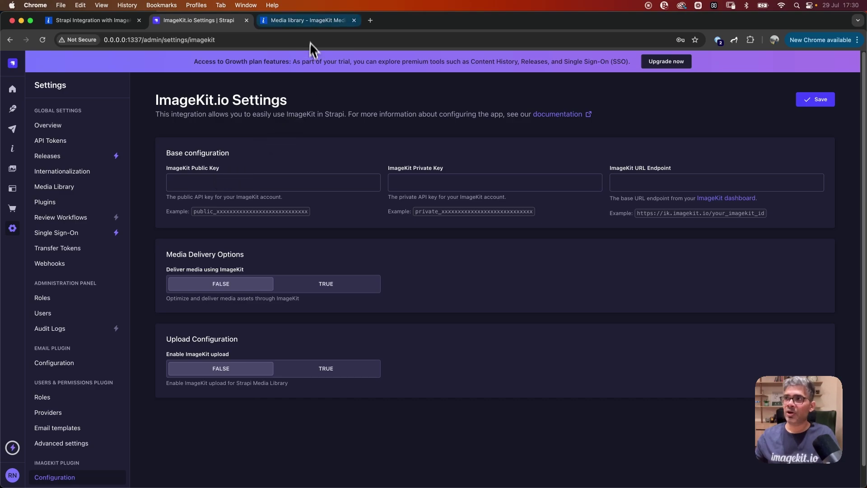
- Copy the account's URL endpoint from the ImageKit API keys page into the ImageKit URL Endpoint setting in Strapi
left_click(324, 20)
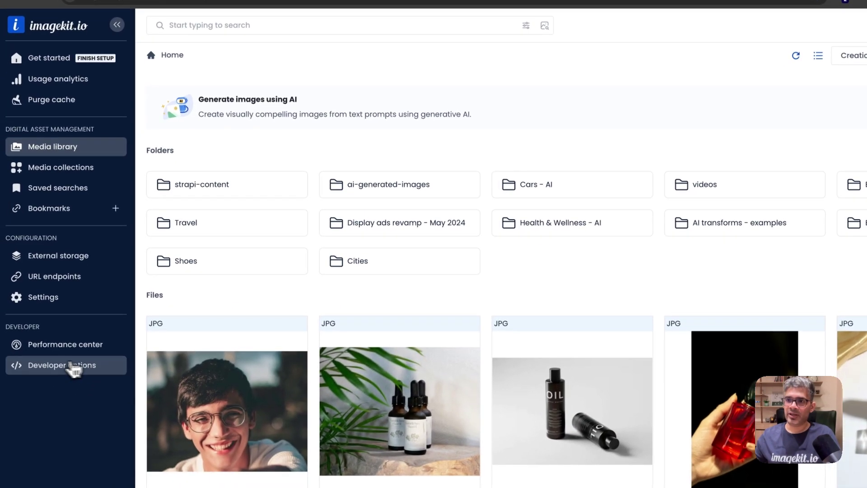
left_click(53, 371)
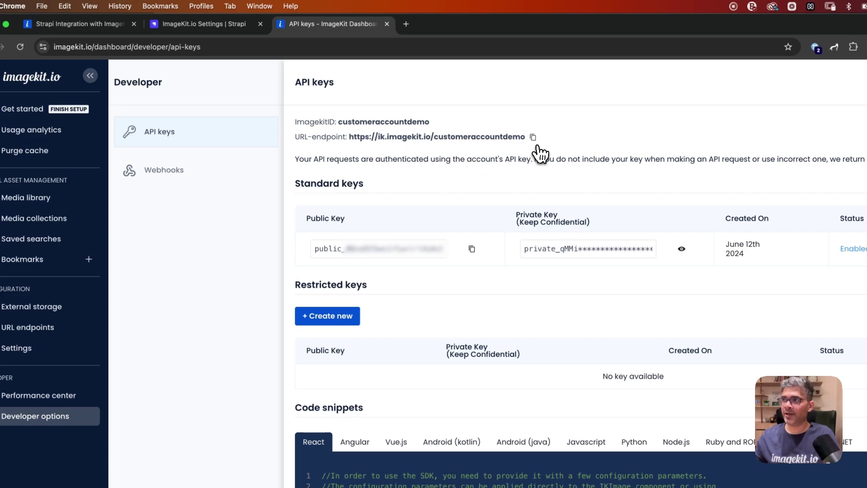
left_click(534, 137)
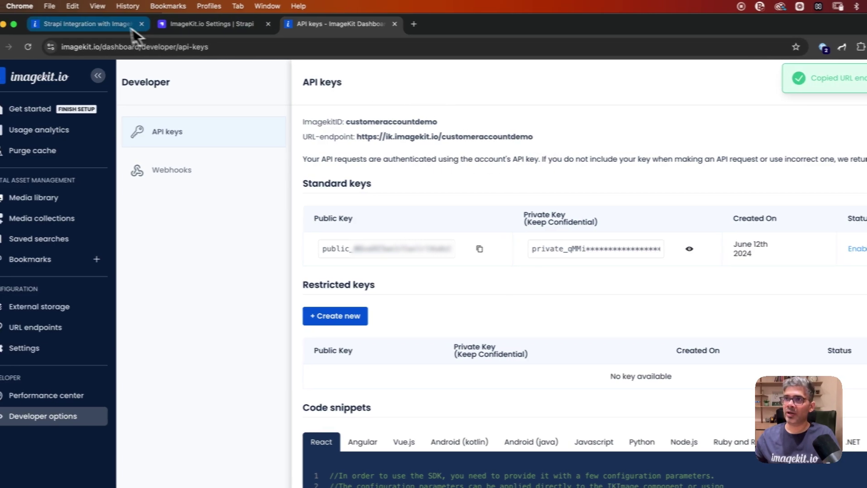
left_click(180, 25)
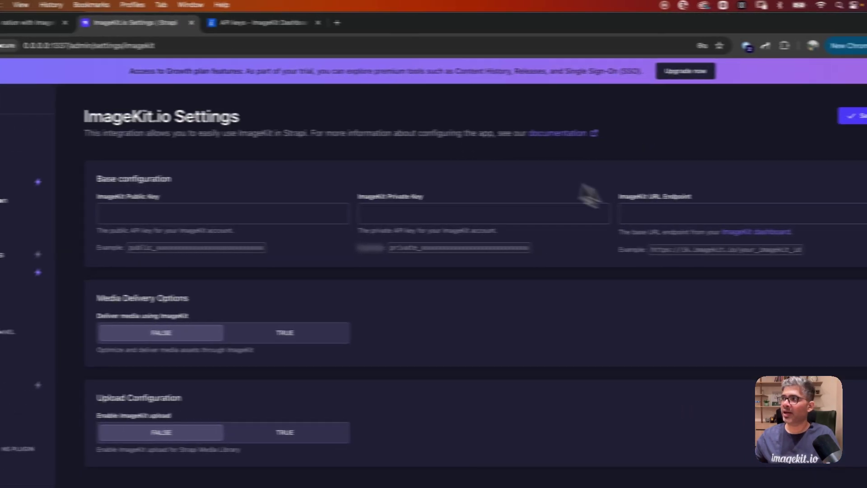
left_click(673, 212)
key("super+v")
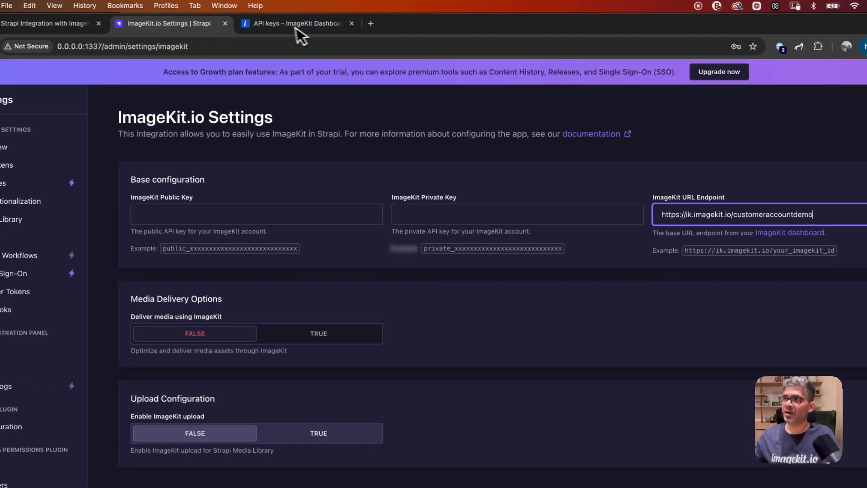
- Copy the standard public key from the ImageKit dashboard into the ImageKit Public Key setting in Strapi
left_click(296, 25)
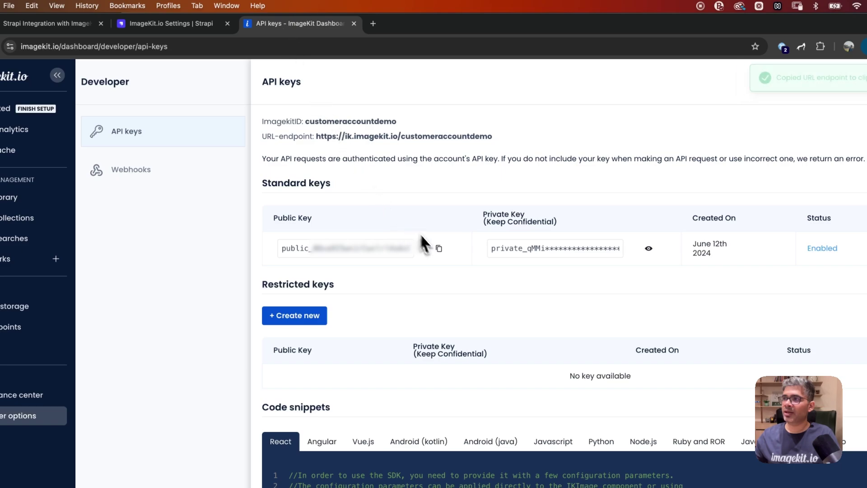
left_click(438, 248)
left_click(176, 24)
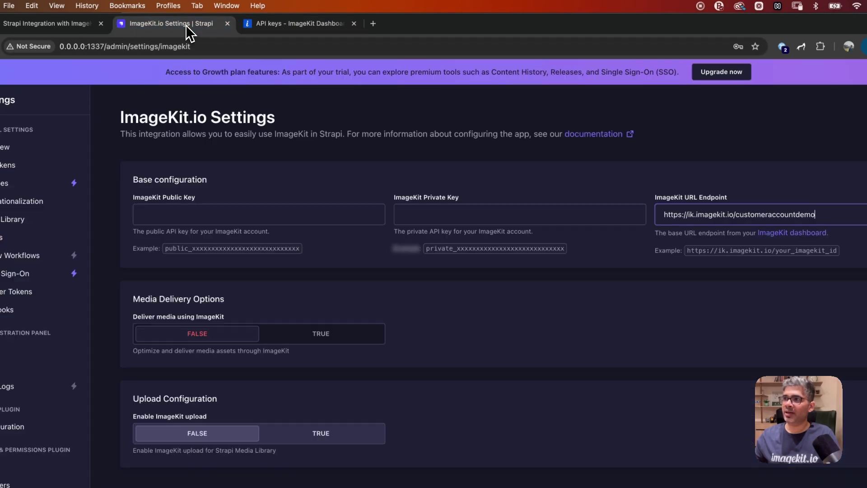
left_click(247, 212)
key("super+v")
- Reveal the ImageKit private key with the account password, paste it into Strapi's ImageKit Private Key setting and save the settings
left_click(310, 25)
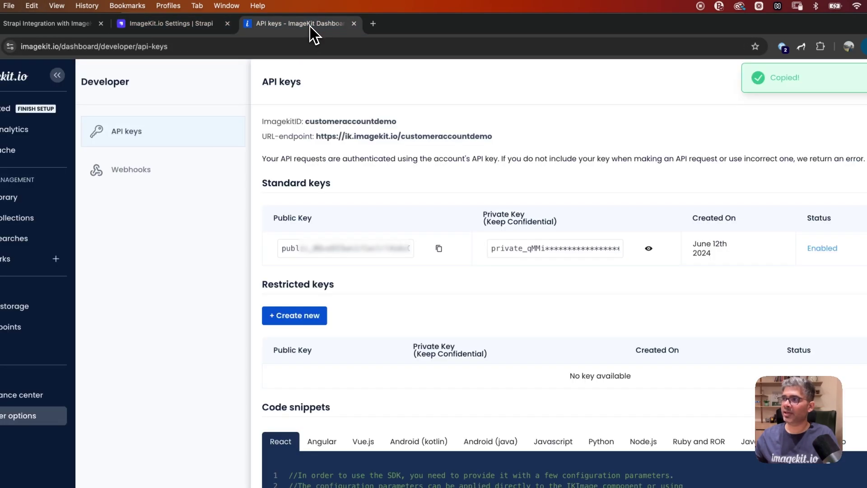
left_click(648, 248)
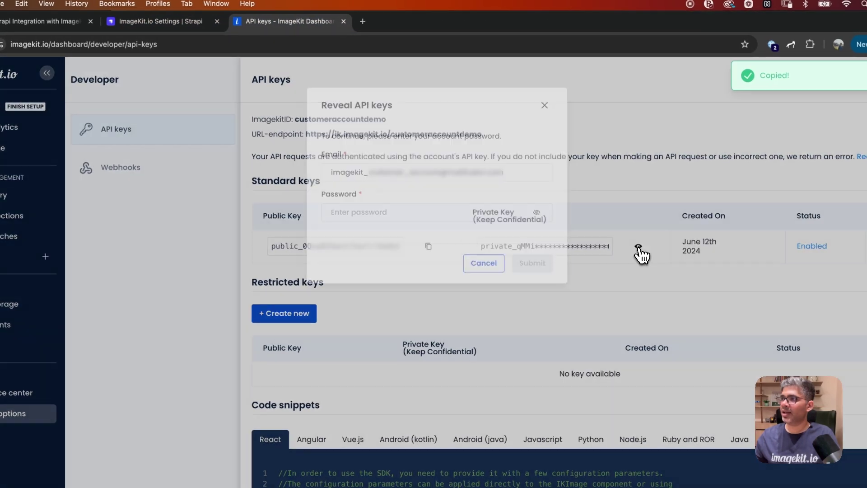
left_click(532, 265)
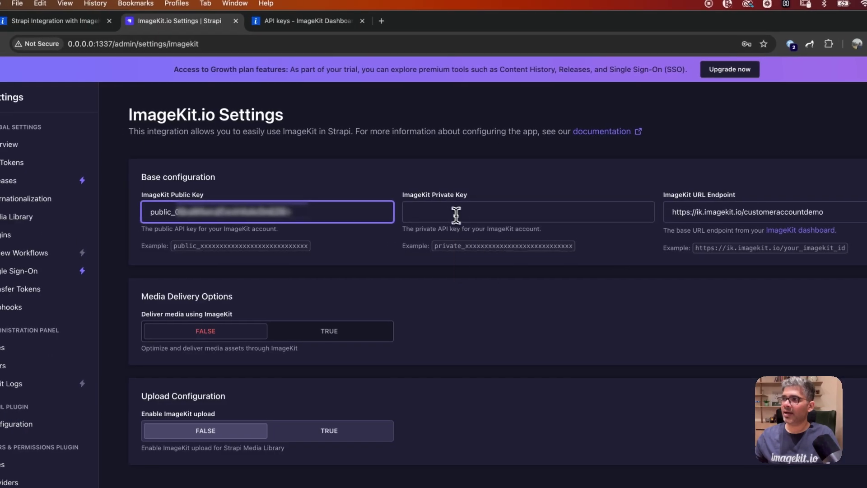
left_click(457, 214)
key("super+v")
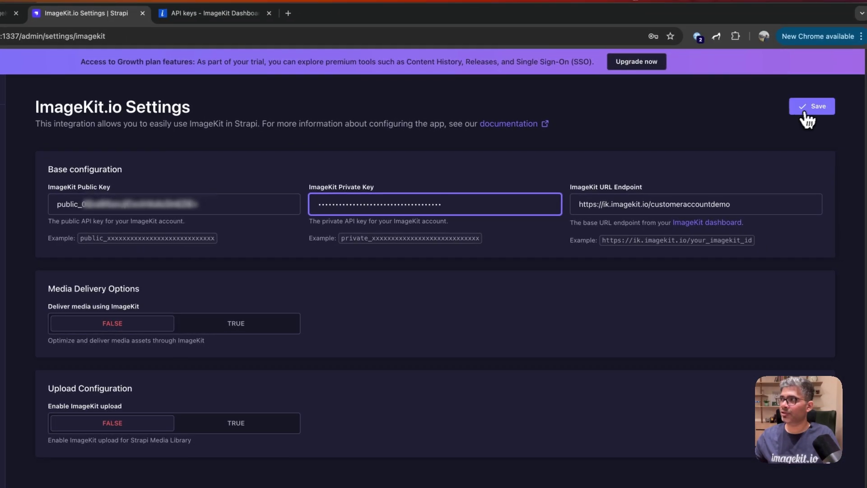
left_click(811, 109)
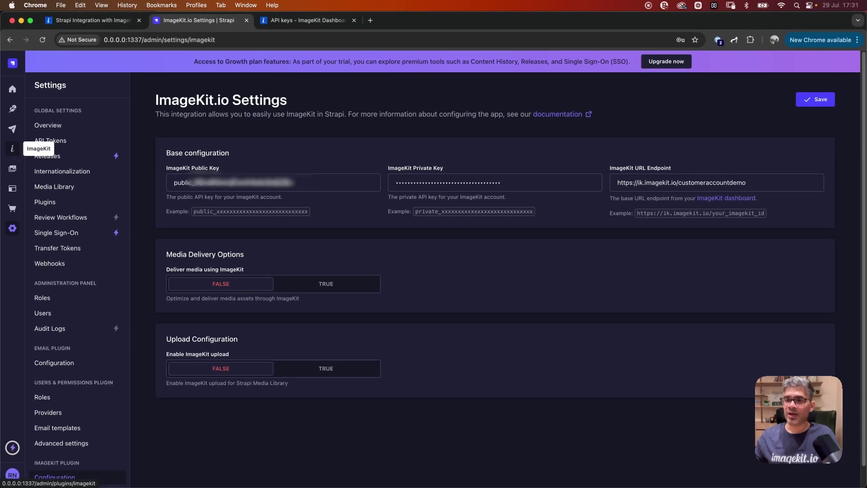
- Open the ImageKit Media Library page in Strapi and dismiss the browser's offer to save the password
left_click(12, 148)
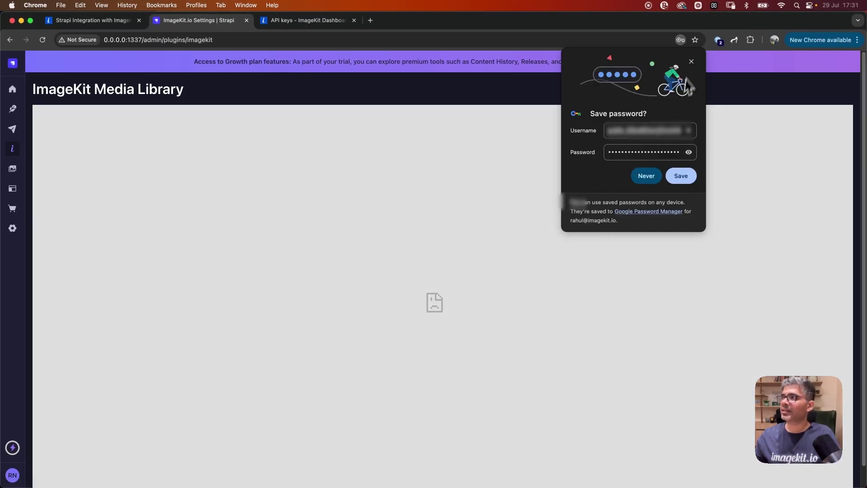
left_click(691, 62)
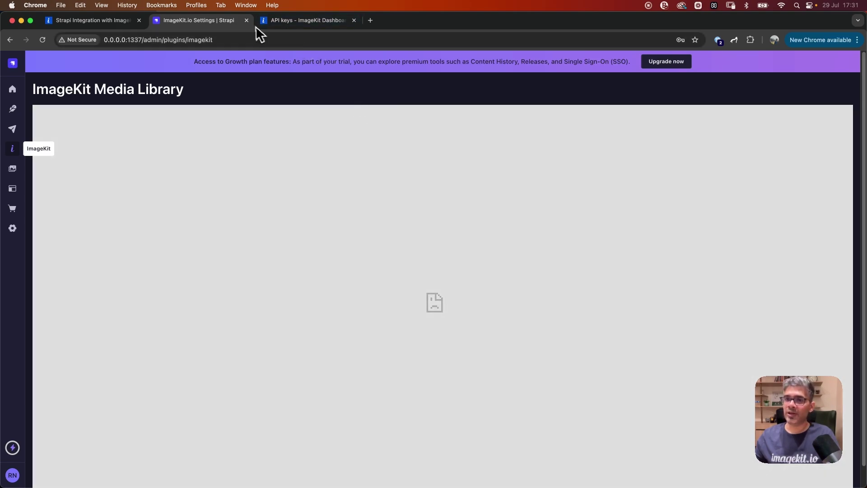
- Copy the strapi::security middleware block from the guide's Configure Security Middleware (CSP) section and switch to Terminal
left_click(95, 23)
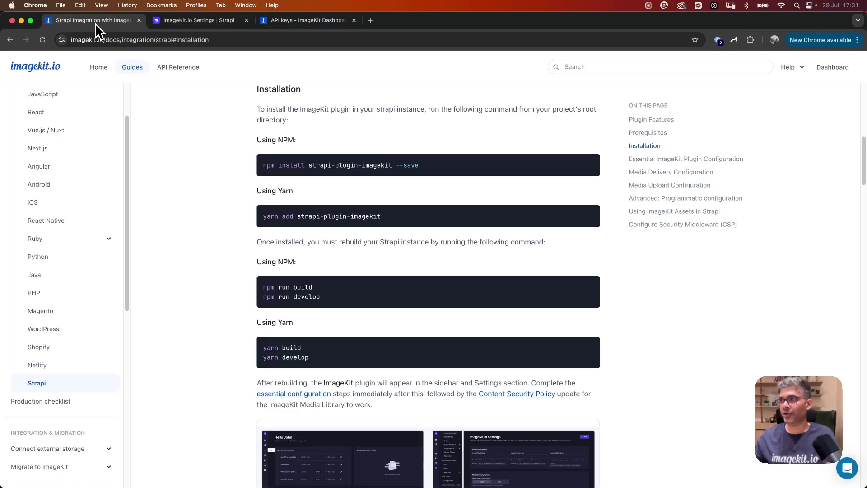
left_click(659, 228)
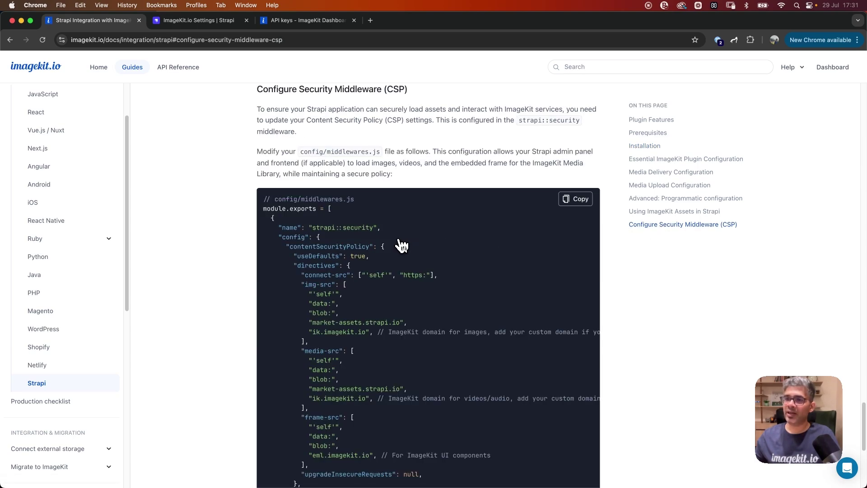
scroll(400, 244, "down", 1)
scroll(400, 244, "down", 2)
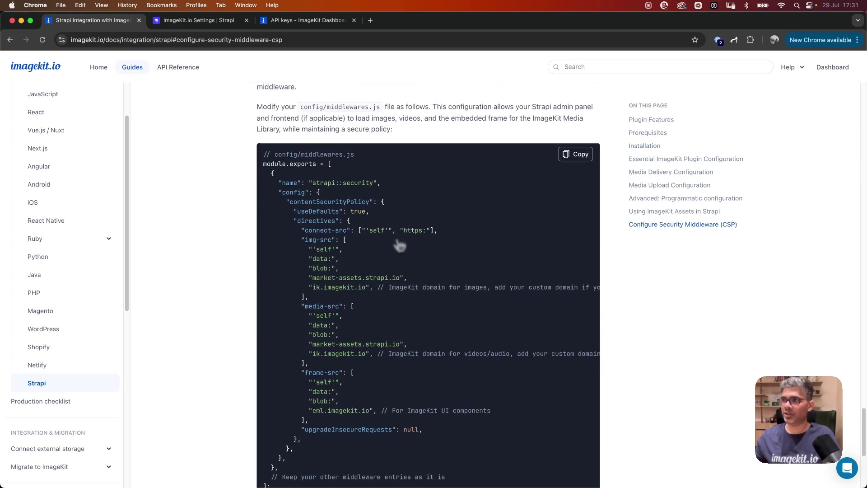
left_click_drag(271, 171, 309, 463)
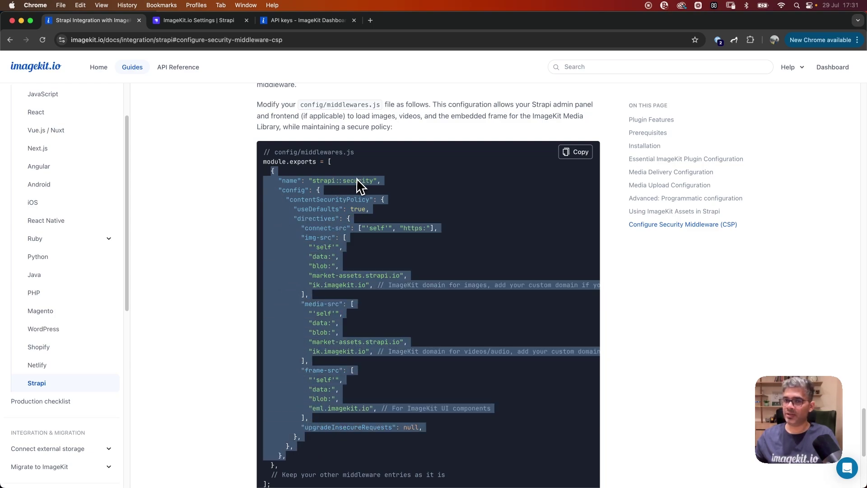
key("super+Tab")
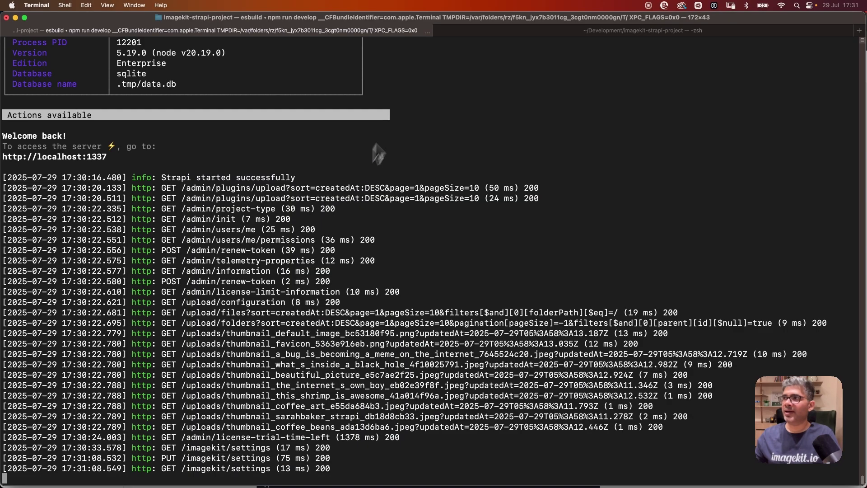
- Open config/middlewares.js in vim from the project's second Terminal session and paste the copied security middleware block below the 'strapi::security' line
left_click(504, 31)
key("Up")
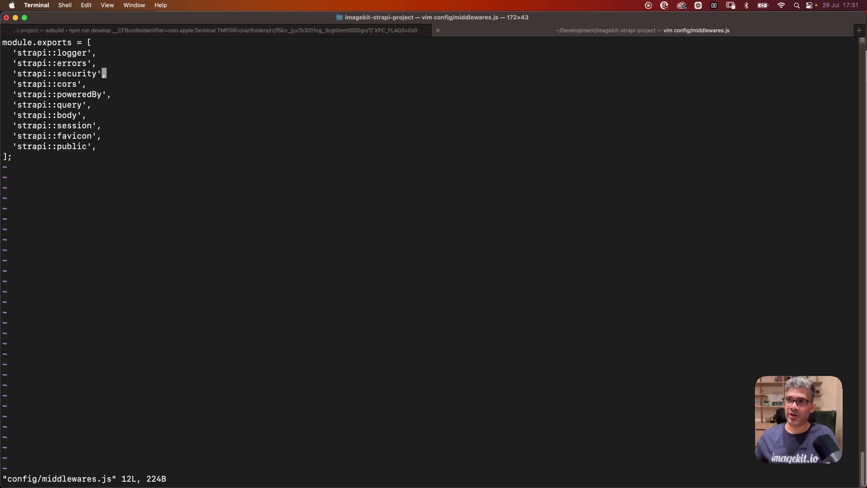
key("a")
key("Return")
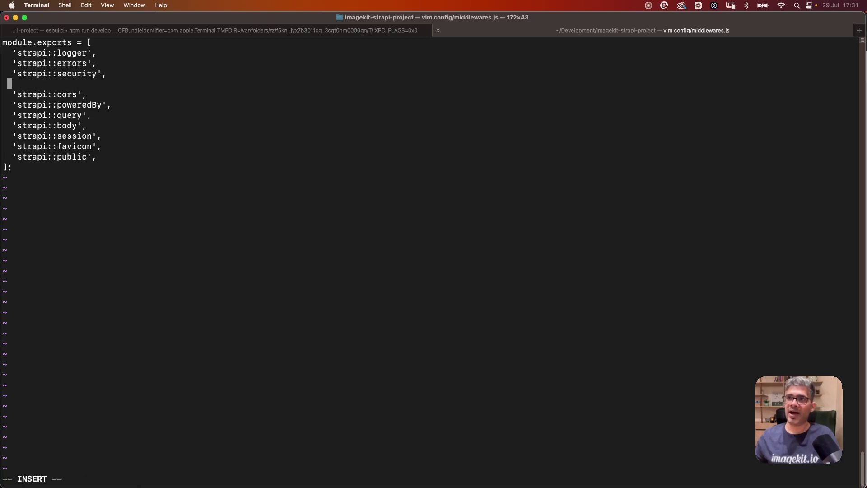
key("super+v")
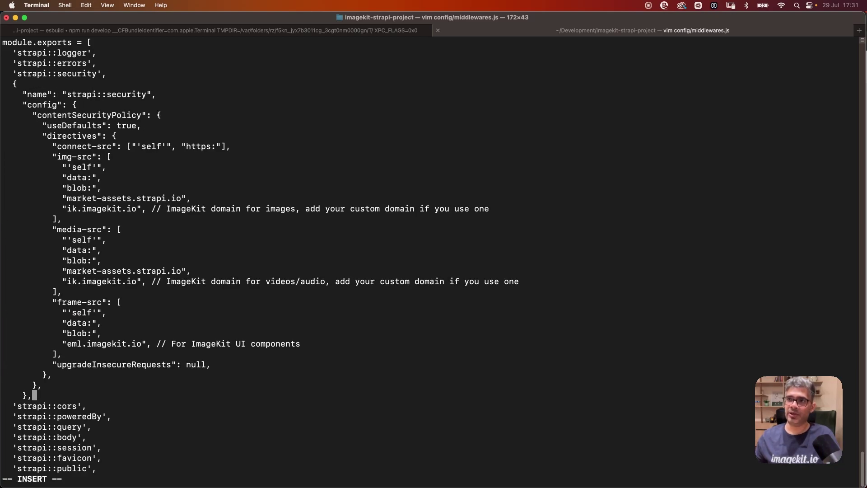
- Delete the original 'strapi::security' line from config/middlewares.js, then save the file and quit vim
key("Escape")
key("j")
key("j")
key("j")
key("d")
key("d")
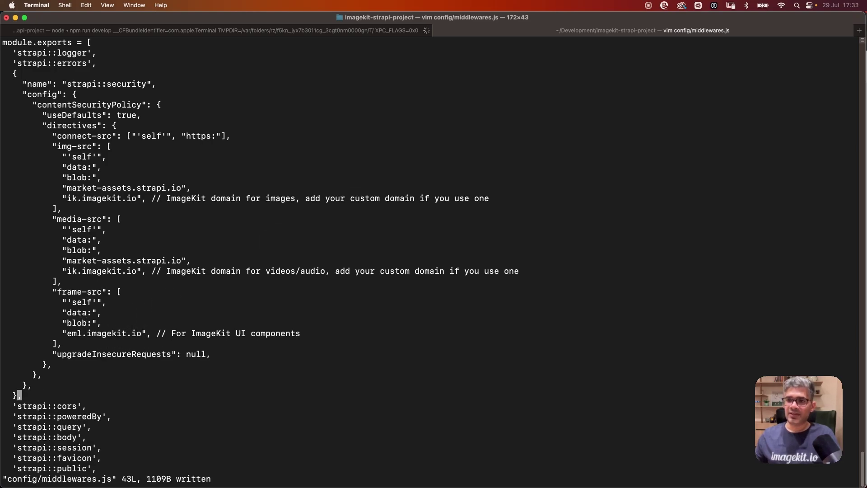
type(":wq")
key("Return")
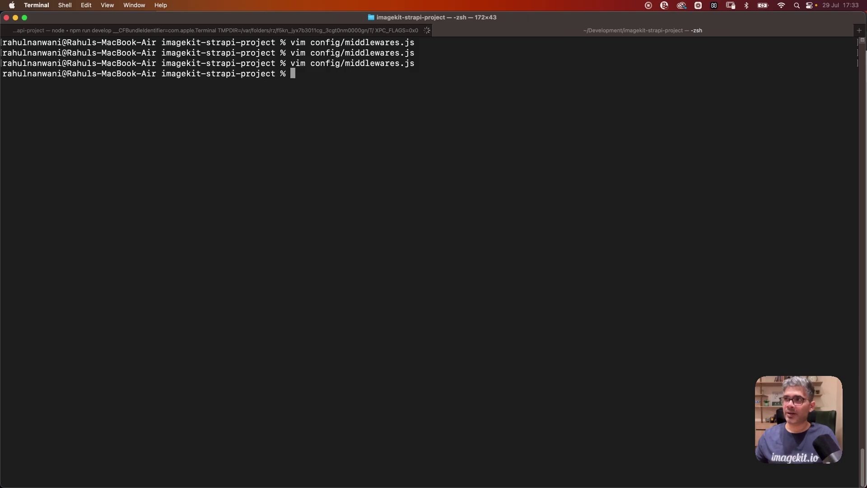
- Check the Strapi server's restart log, switch to Chrome and compare Strapi's ImageKit Media Library with the ImageKit dashboard's media library
key("super+shift+bracketleft")
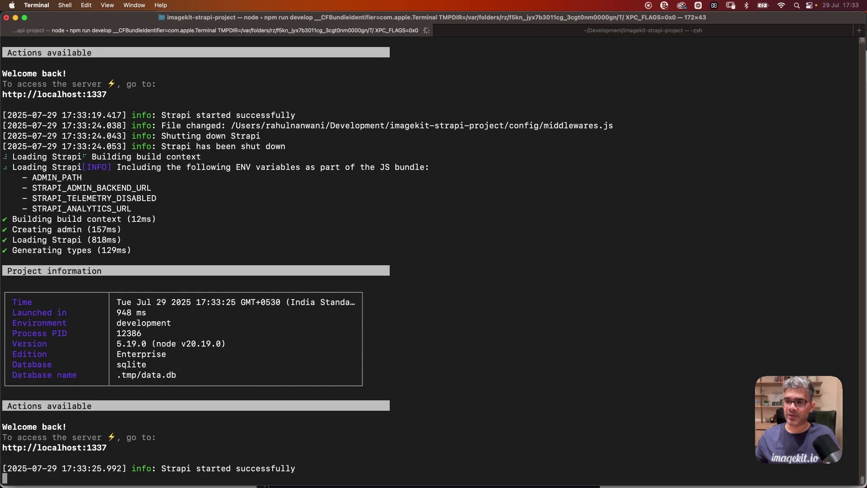
key("super+Tab")
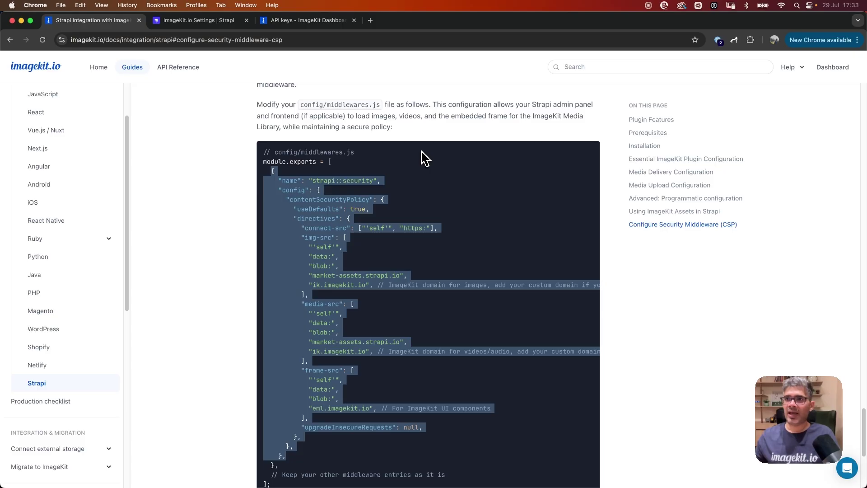
left_click(175, 20)
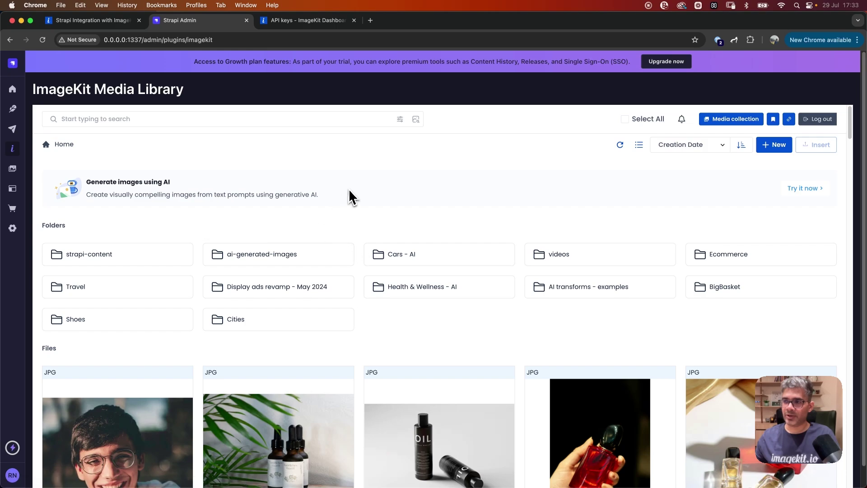
left_click(293, 22)
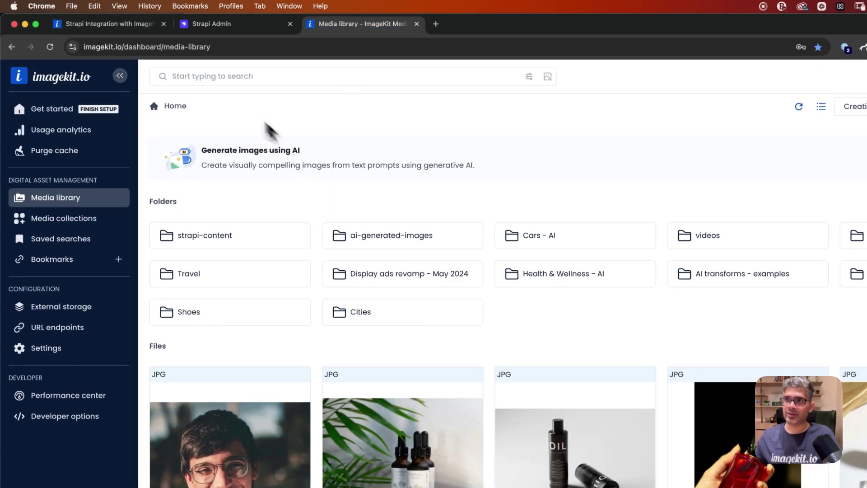
left_click(218, 27)
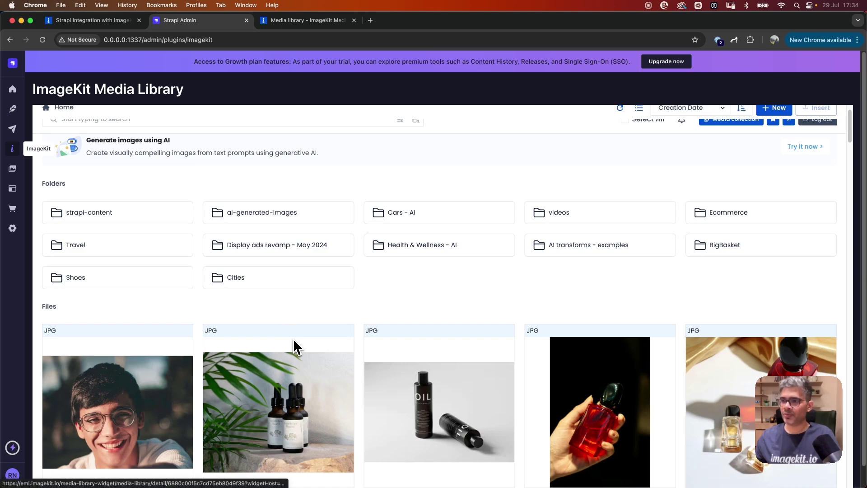
- Insert the Black Glass Hair Oil Bottle image from the ImageKit Media Library into Strapi and open Strapi's own Media Library
scroll(294, 347, "down", 1)
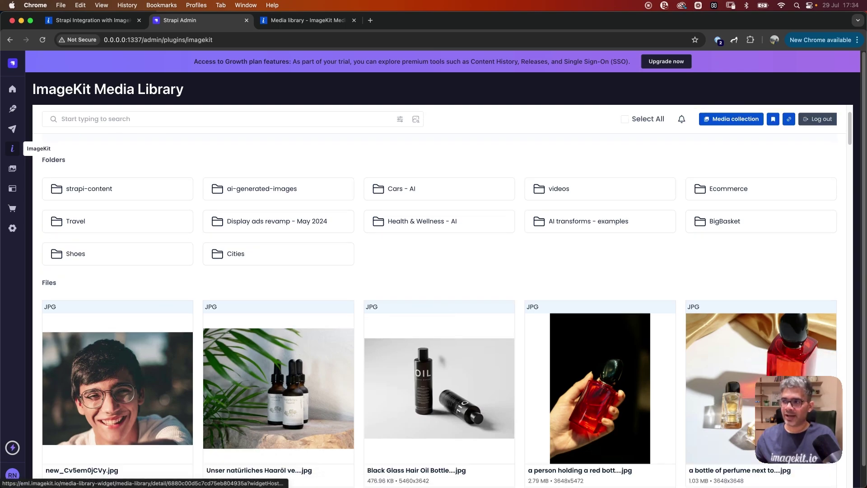
left_click(446, 326)
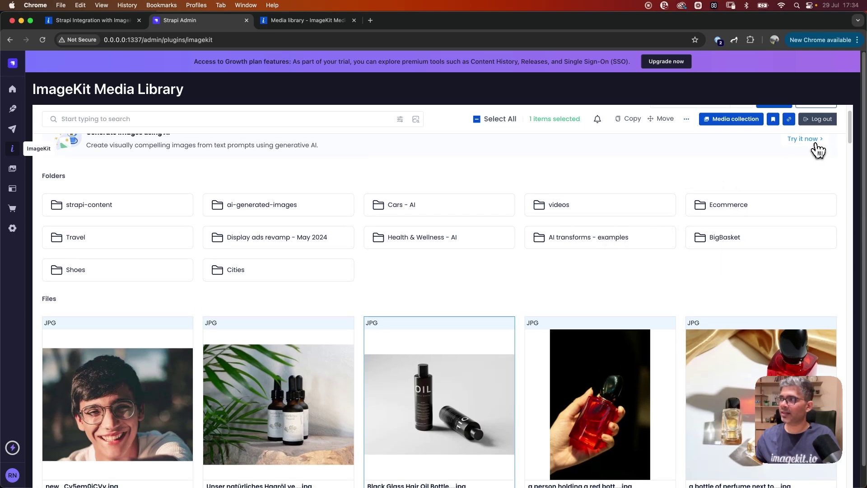
scroll(816, 150, "up", 2)
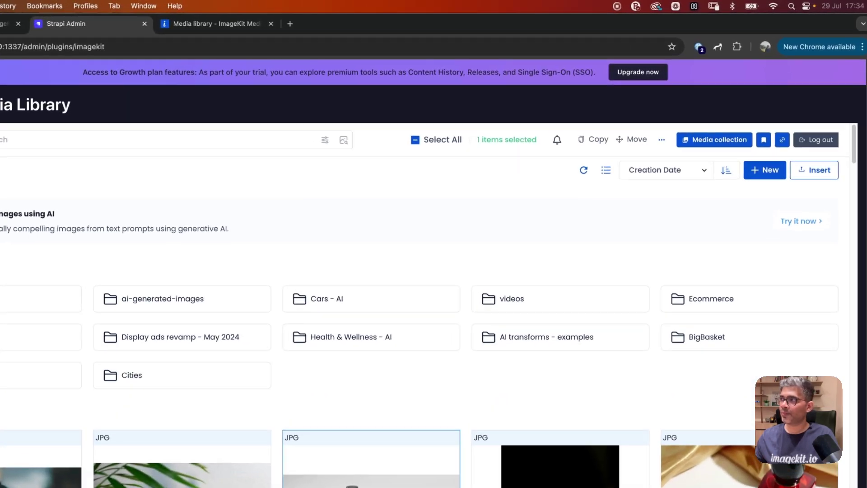
left_click(816, 145)
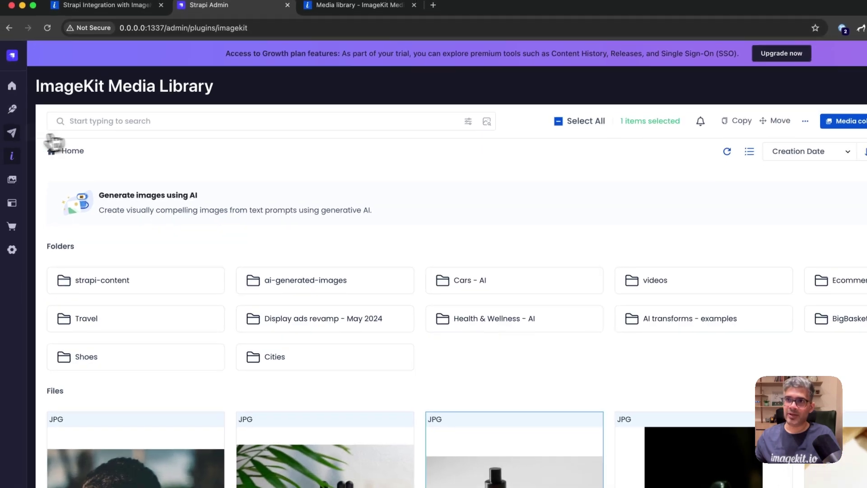
left_click(1, 199)
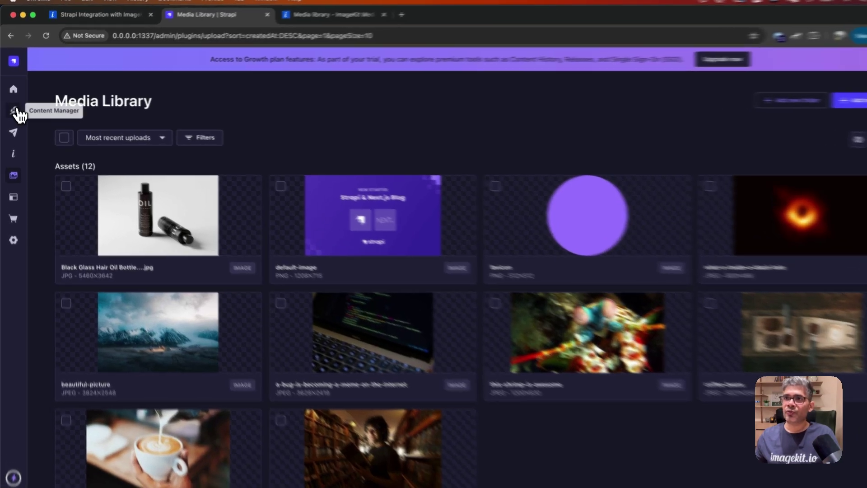
- Set the Black Glass Hair Oil Bottle image as cover of the article "A bug is becoming a meme on the internet" and publish it
left_click(13, 108)
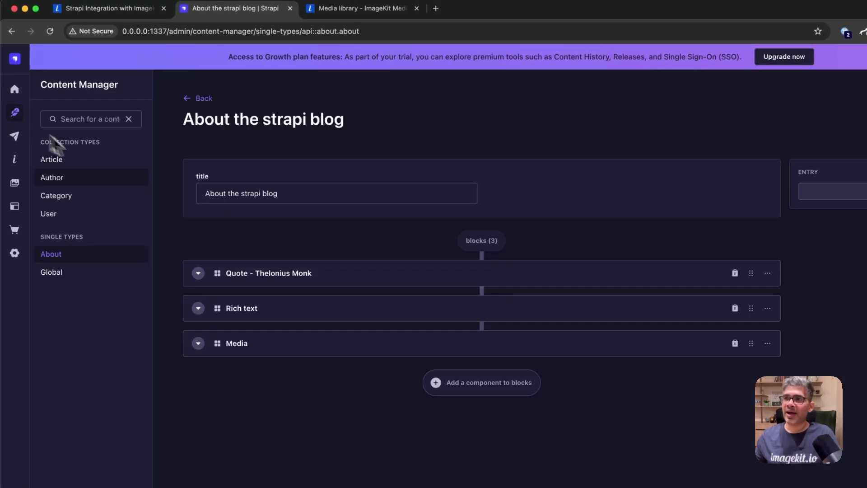
left_click(55, 160)
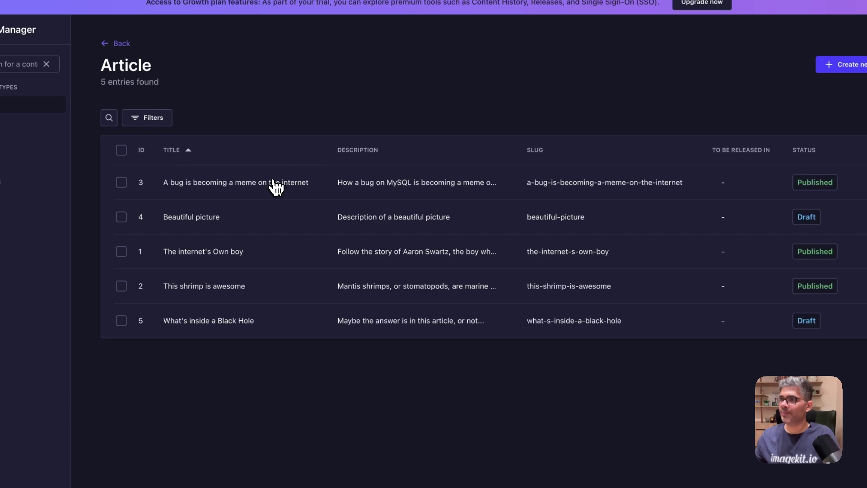
left_click(275, 185)
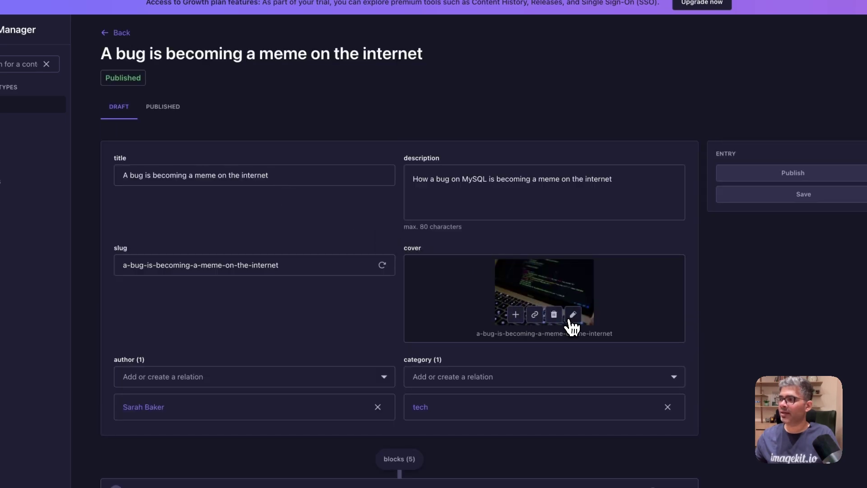
left_click(516, 316)
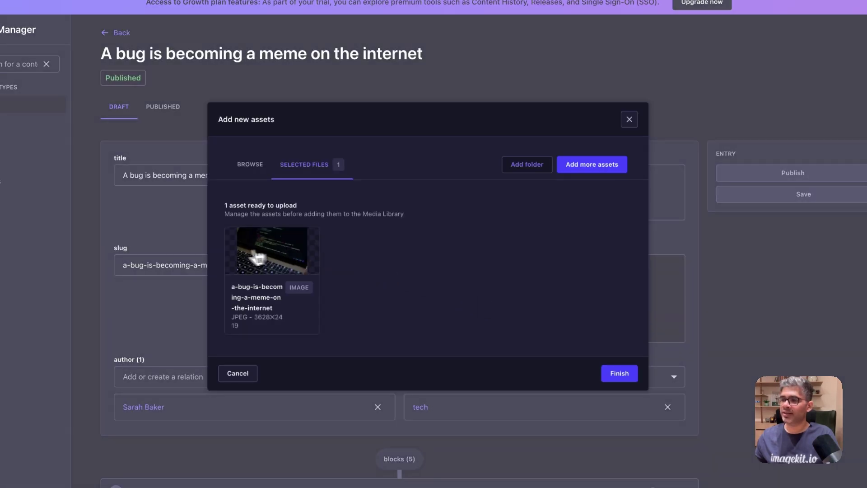
left_click(251, 166)
left_click(243, 194)
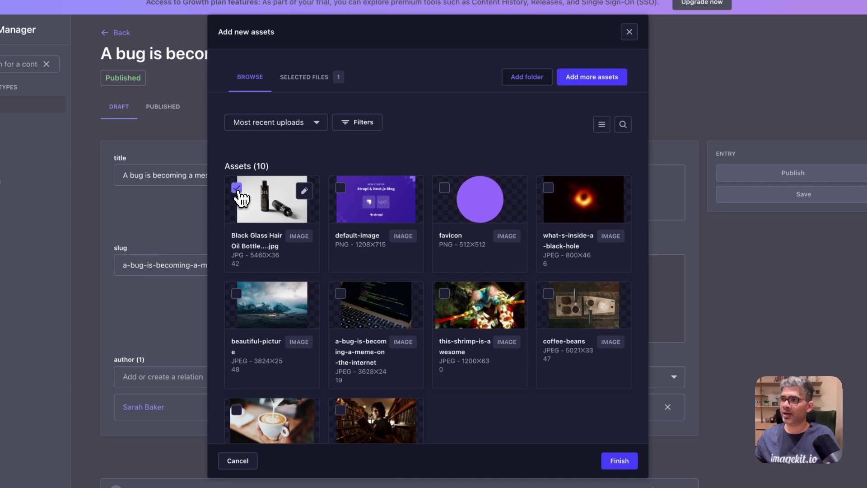
left_click(619, 461)
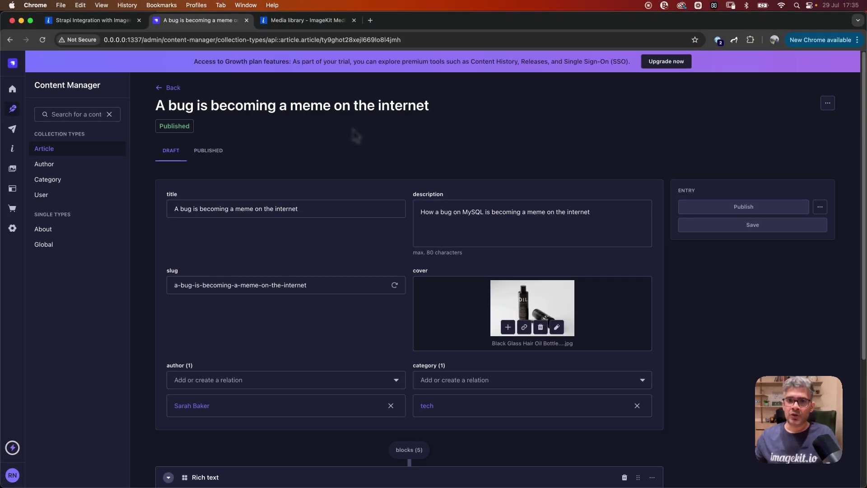
- Switch to Postman, send the articles GET request with populate=*, and compare the updated article's cover URL with the shrimp article's cover URL
key("super+Tab")
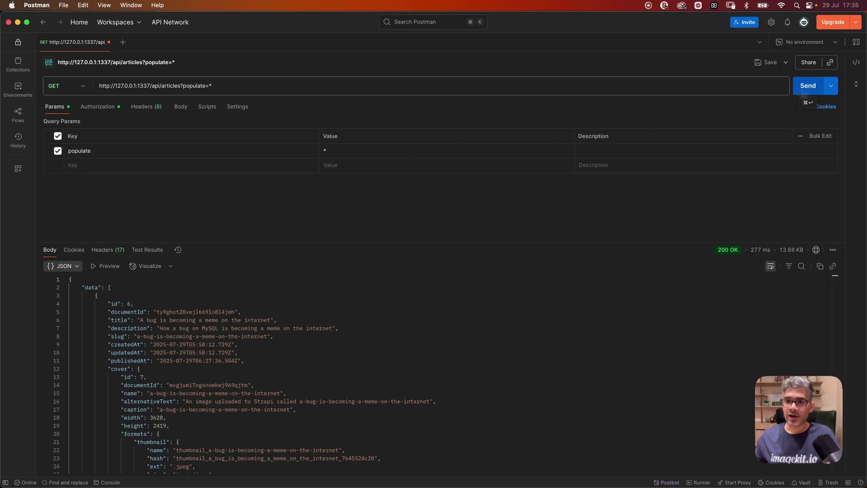
left_click(808, 86)
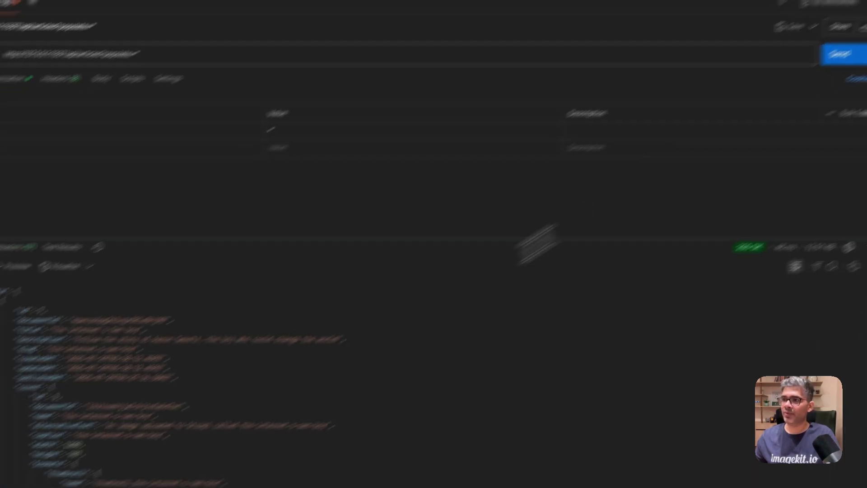
scroll(248, 405, "down", 20)
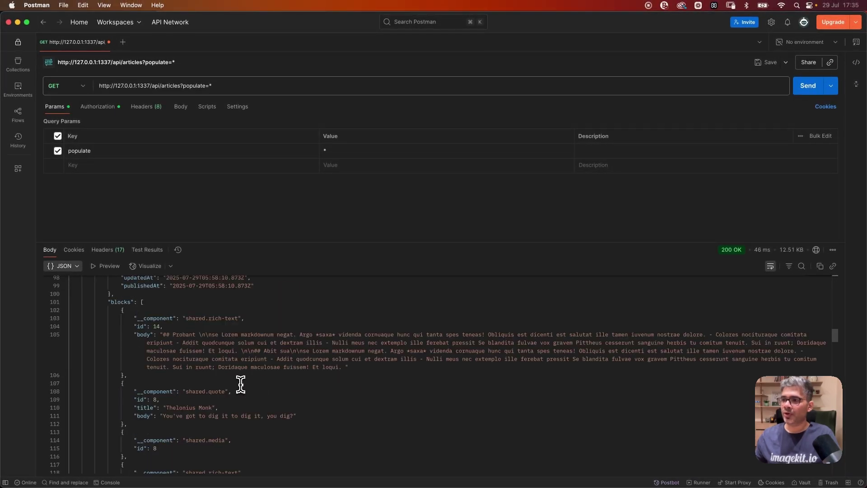
scroll(240, 384, "down", 6)
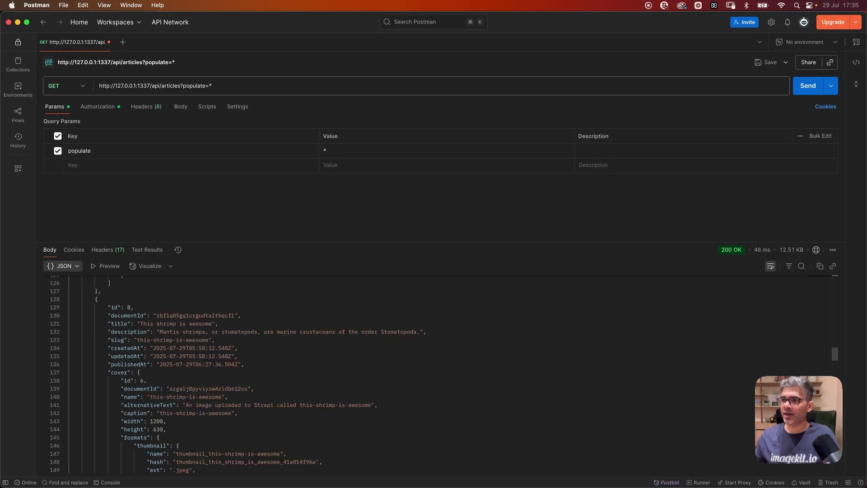
scroll(434, 375, "down", 20)
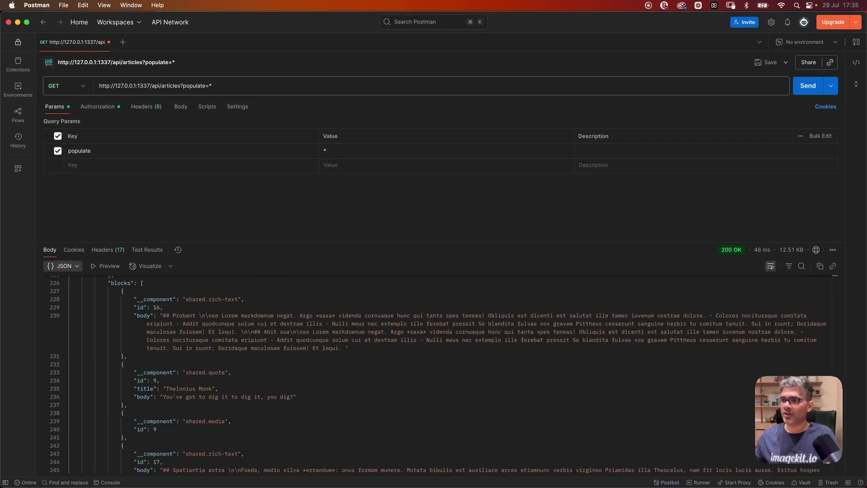
scroll(434, 375, "down", 6)
left_click_drag(140, 305, 259, 308)
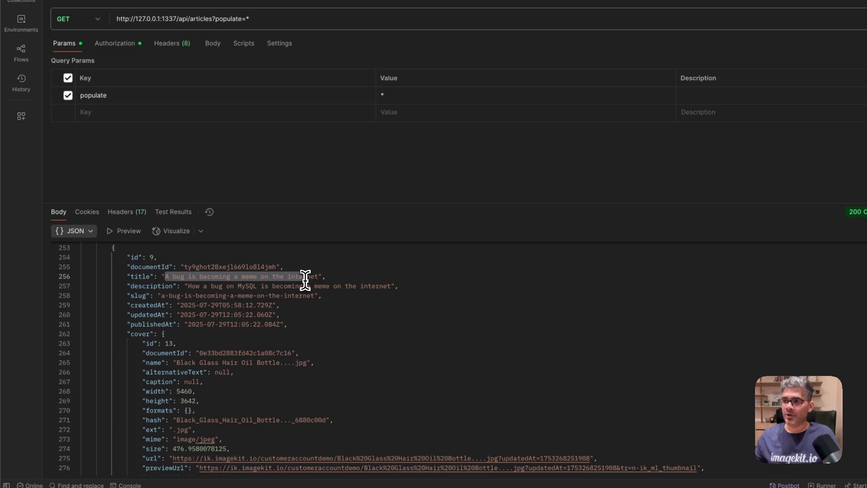
left_click_drag(305, 280, 306, 281)
scroll(306, 281, "down", 2)
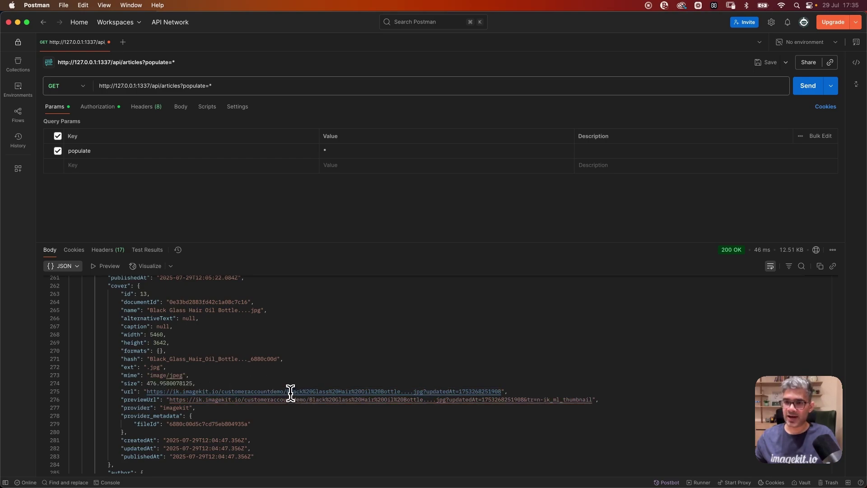
scroll(290, 393, "up", 15)
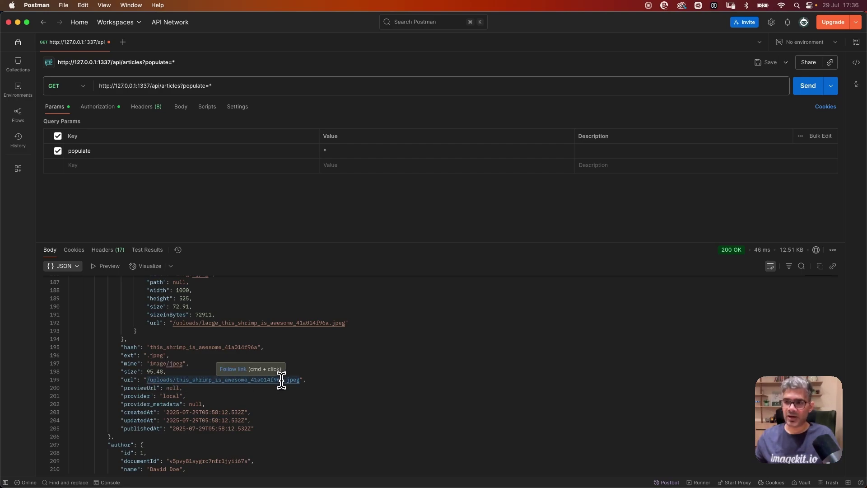
- Switch back to Chrome and view the assets in Strapi's Media Library
key("super+Tab")
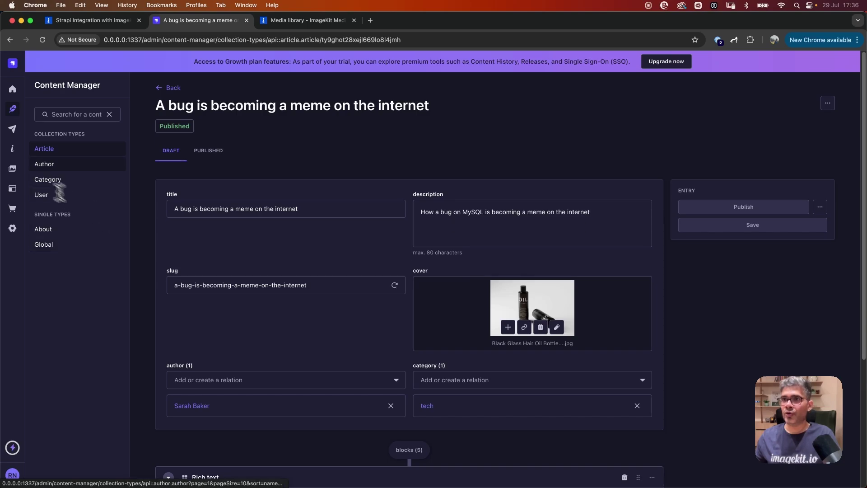
left_click(12, 169)
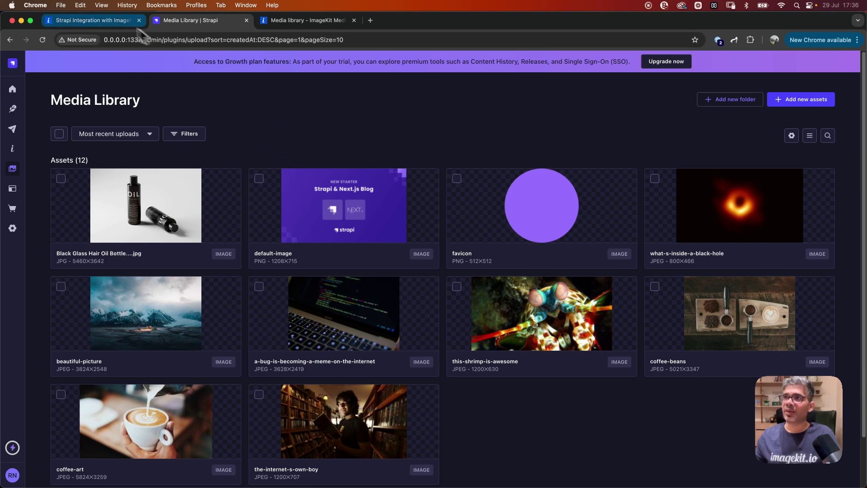
- Start a new external storage origin in the ImageKit dashboard with the type "Web Folder - HTTP(S) server and Magento, Shopify, Wordpress, etc."
left_click(303, 20)
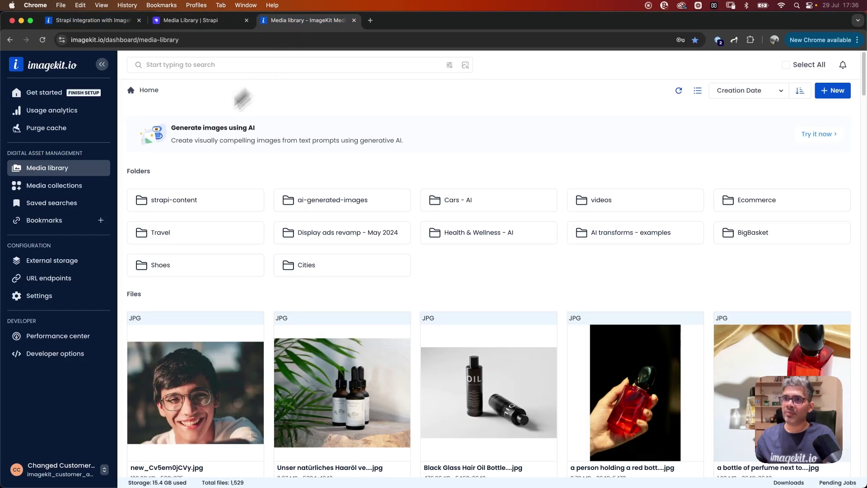
left_click(64, 266)
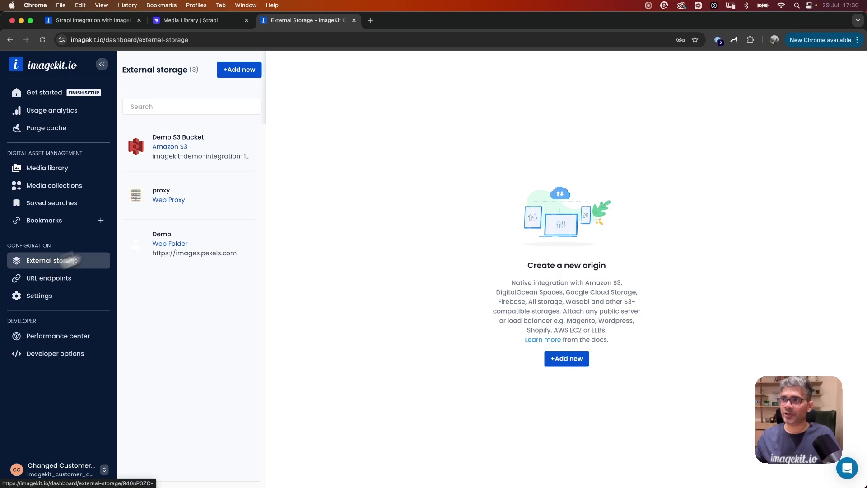
left_click(234, 72)
left_click(310, 192)
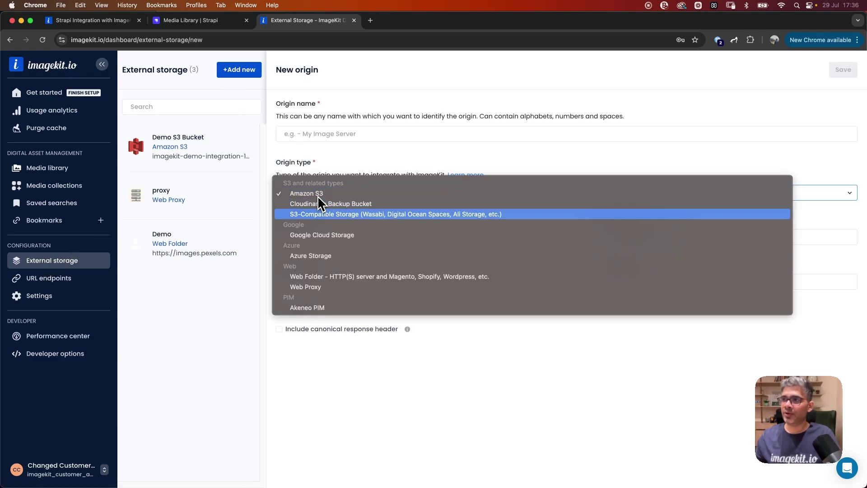
left_click(324, 280)
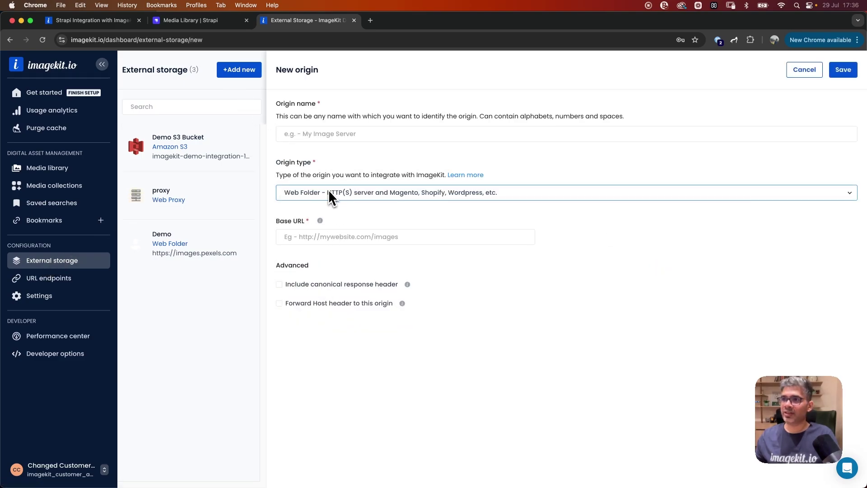
- Name the new origin "Strapi Instance" and check the Strapi instance's address on its Media Library page
left_click(328, 134)
type("Strapi Instan")
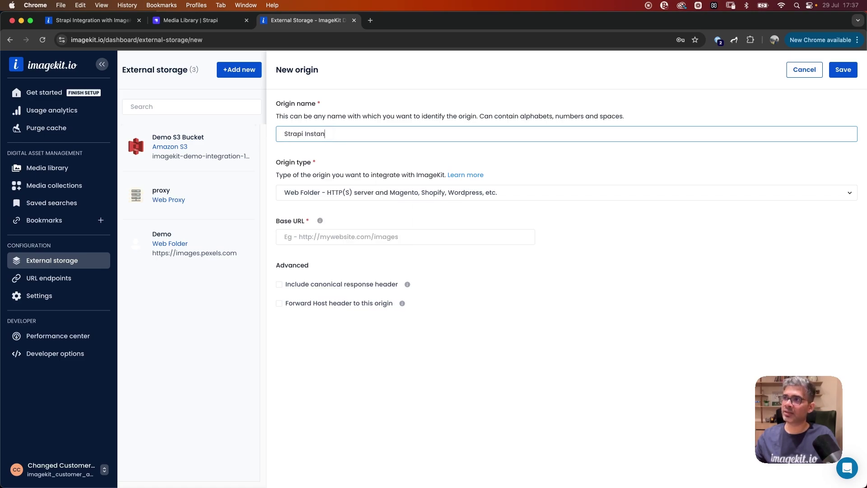
type("ce")
left_click(334, 234)
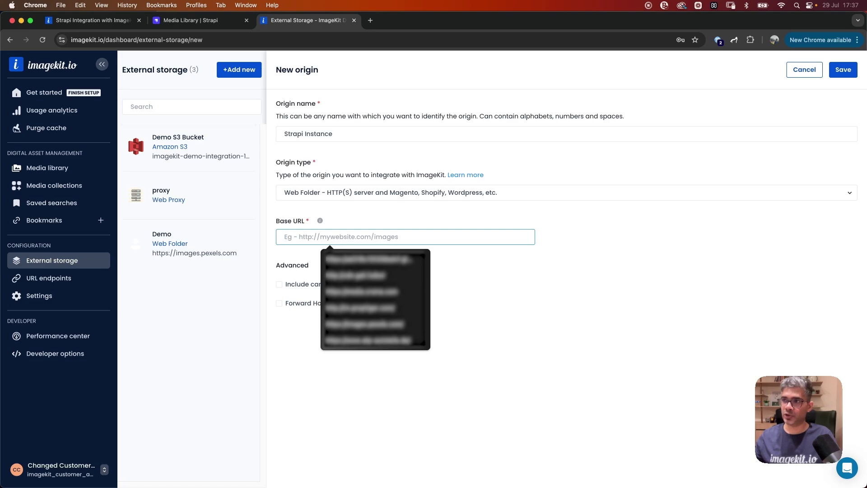
left_click(190, 21)
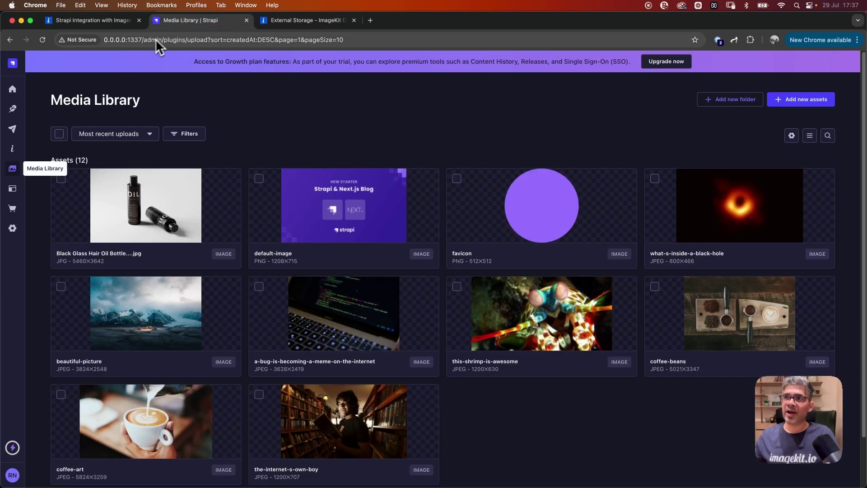
left_click(307, 21)
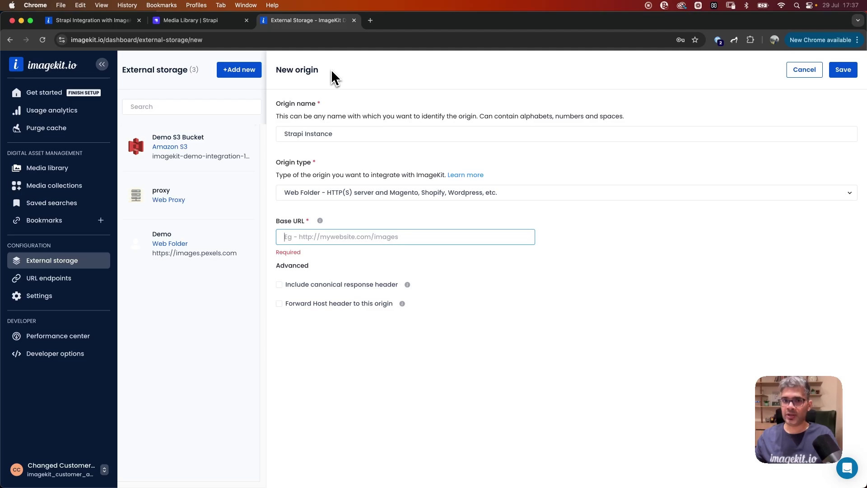
- Switch to Terminal, expose the local Strapi server with "ngrok http 1337", and copy the public forwarding URL
key("super+Tab")
key("ctrl+Tab")
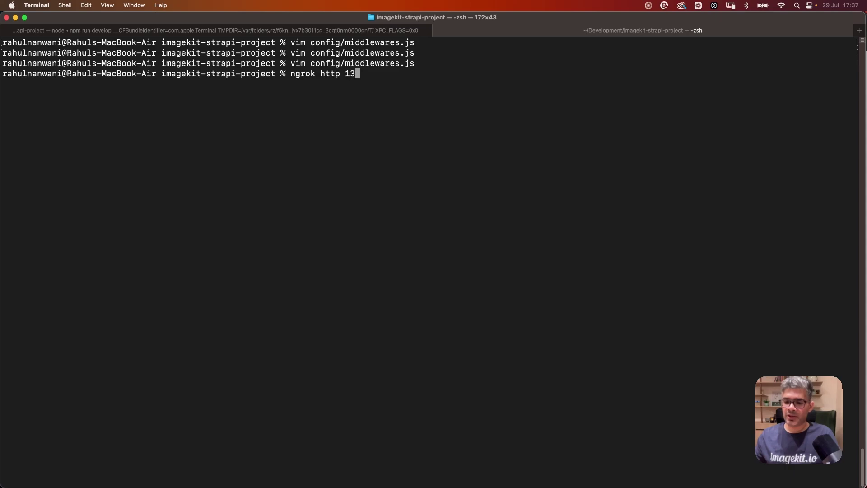
type("ngrok http 1337")
key("Return")
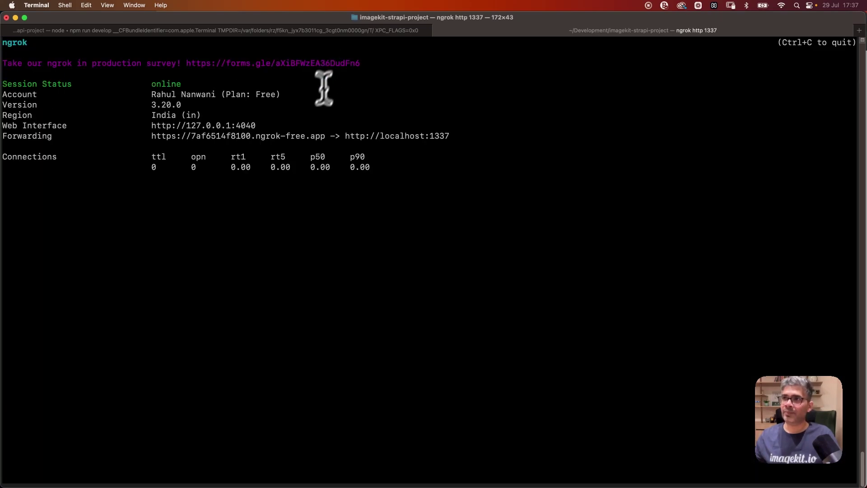
left_click_drag(153, 146, 354, 147)
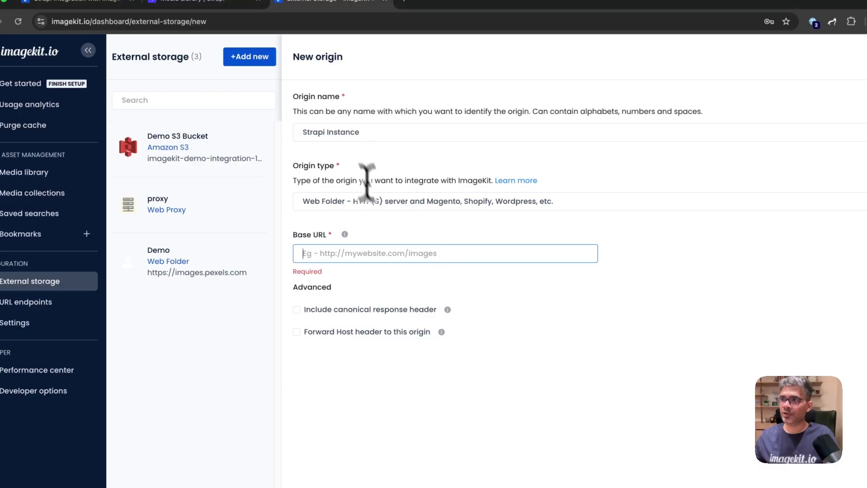
type("https://7af6514f8100.ngrok-free.app")
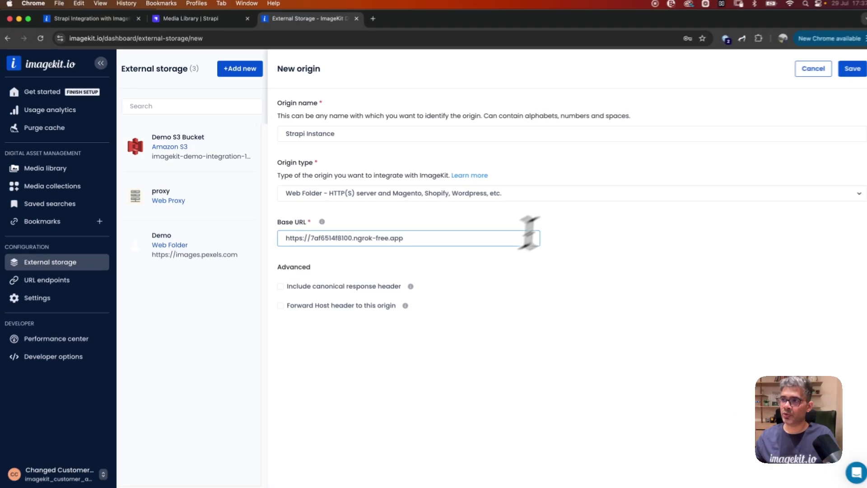
left_click(844, 76)
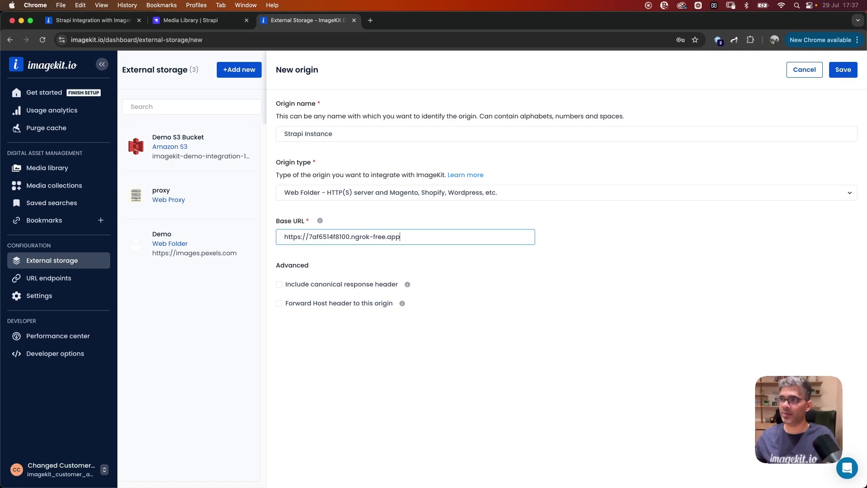
left_click(843, 73)
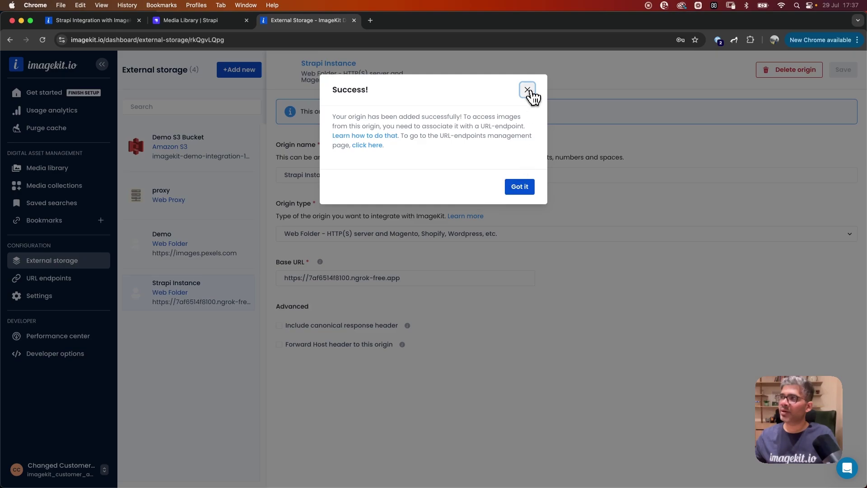
left_click(527, 90)
- Attach the Strapi Instance origin to the default URL endpoint as its second origin preference and save the endpoint
left_click(64, 278)
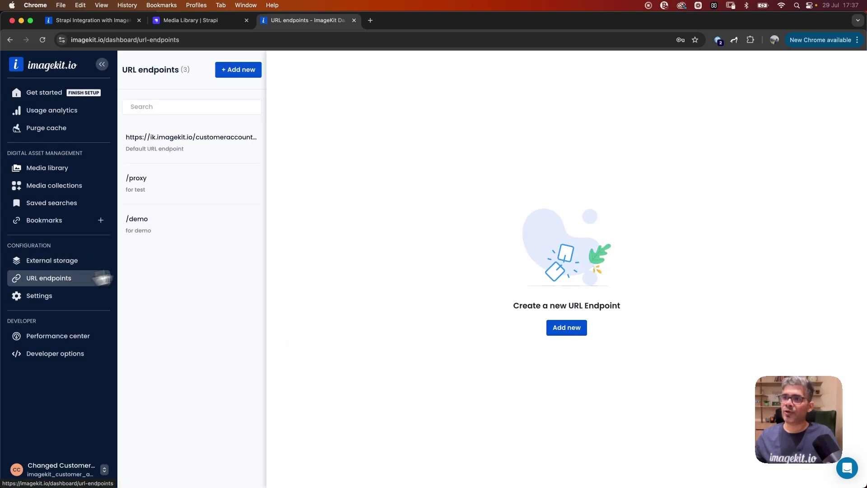
left_click(194, 155)
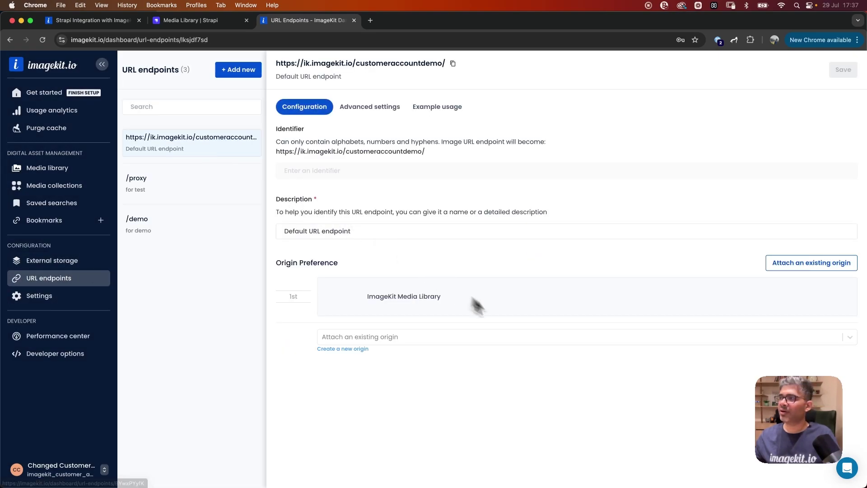
left_click(537, 337)
left_click(367, 411)
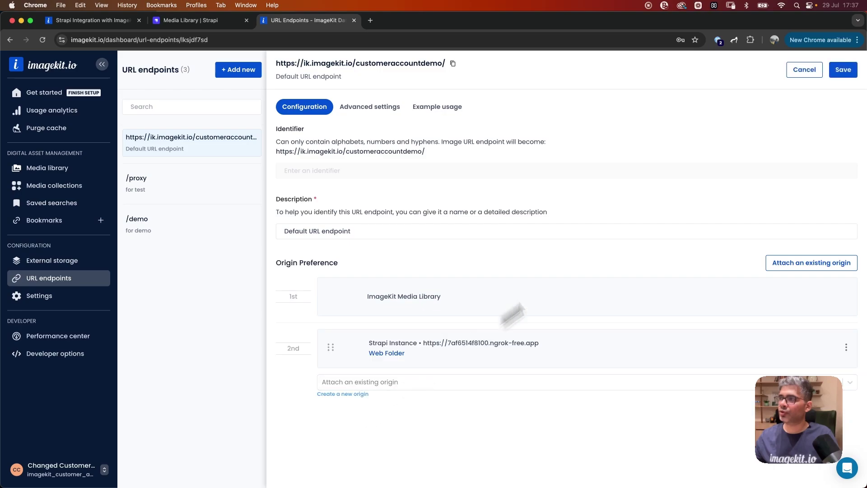
left_click(844, 72)
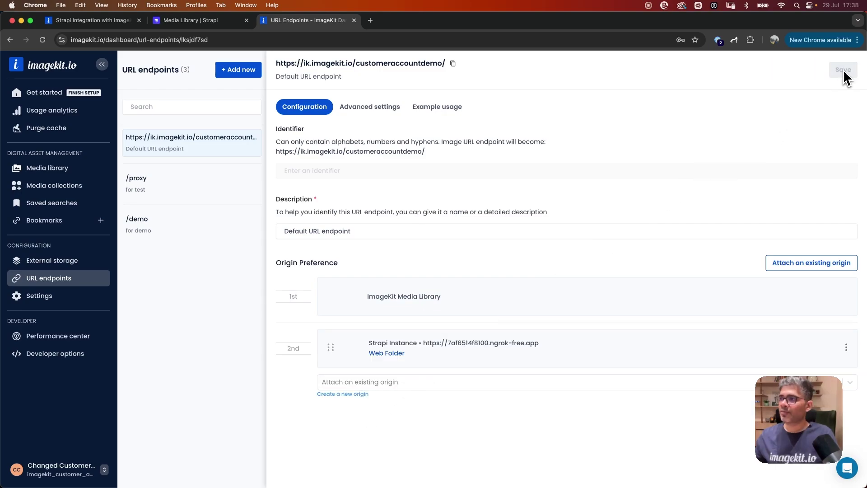
- Switch to Postman and copy the path /uploads/large_this_shrimp_is_awesome_41a014f96a.jpeg from the articles response
key("super+Tab")
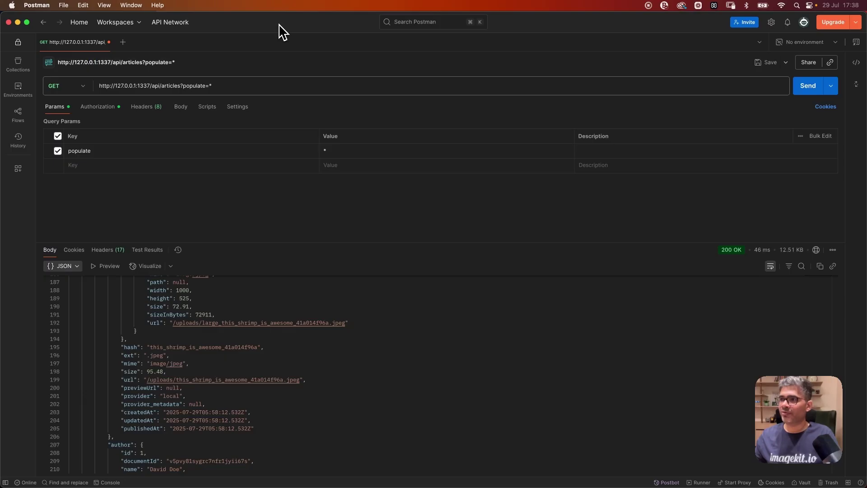
left_click_drag(346, 323, 172, 324)
key("super+c")
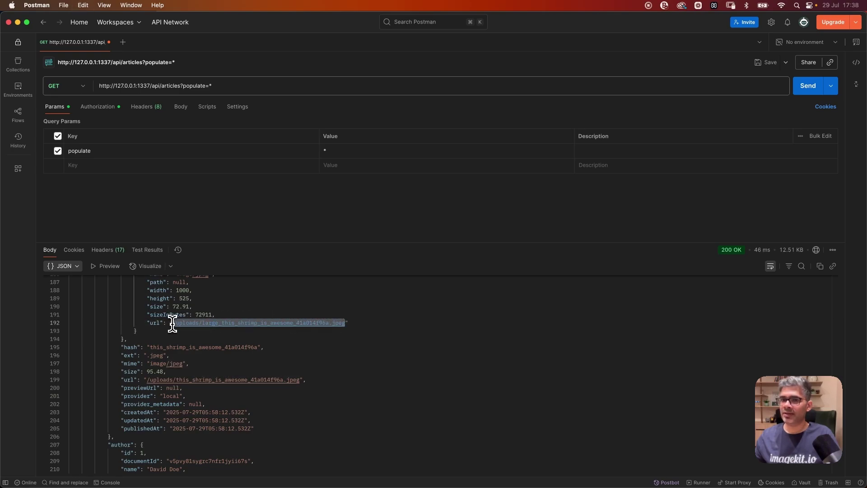
key("super+Tab")
key("super+t")
key("super+v")
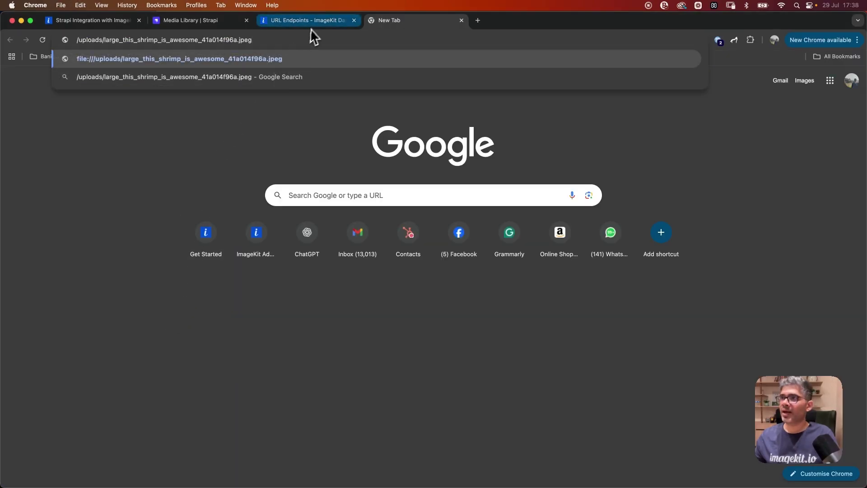
left_click(312, 20)
left_click(453, 63)
left_click(413, 21)
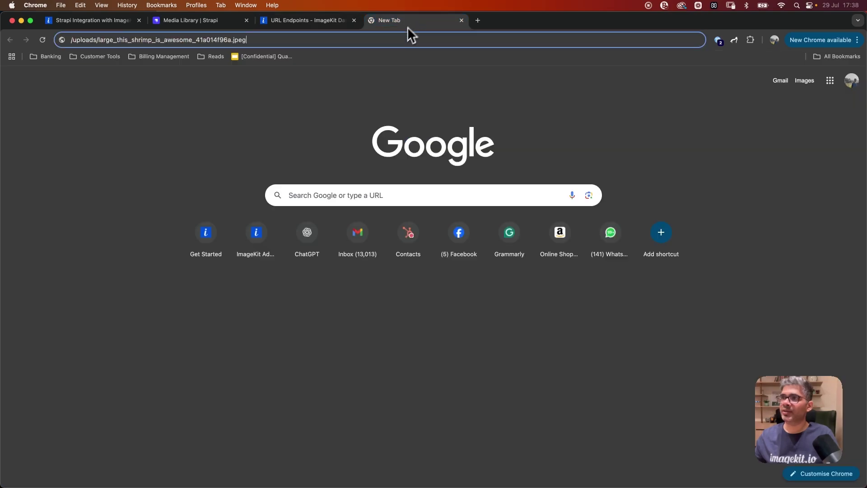
key("super+v")
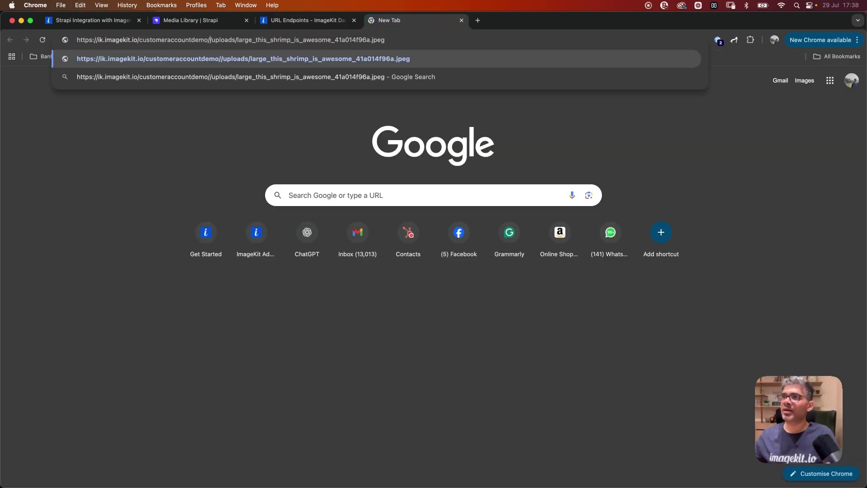
key("Return")
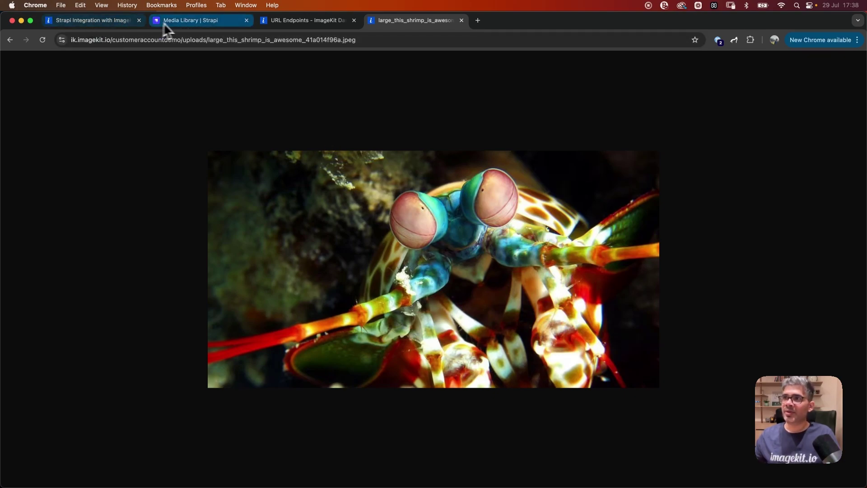
- In Strapi's ImageKit plugin configuration, set "Deliver media using ImageKit" to TRUE and save the settings
left_click(177, 22)
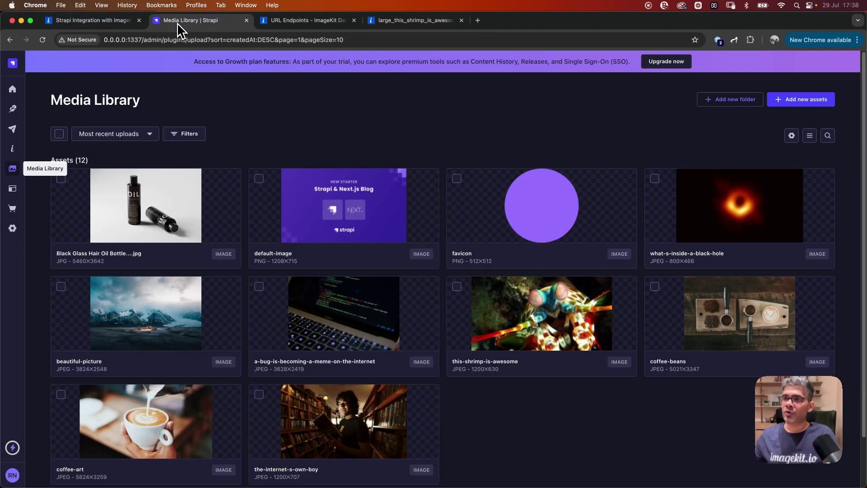
left_click(14, 234)
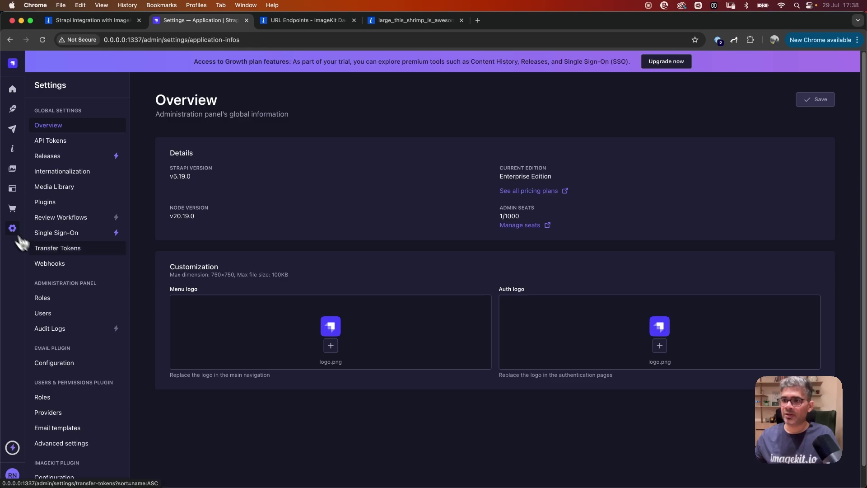
left_click(73, 478)
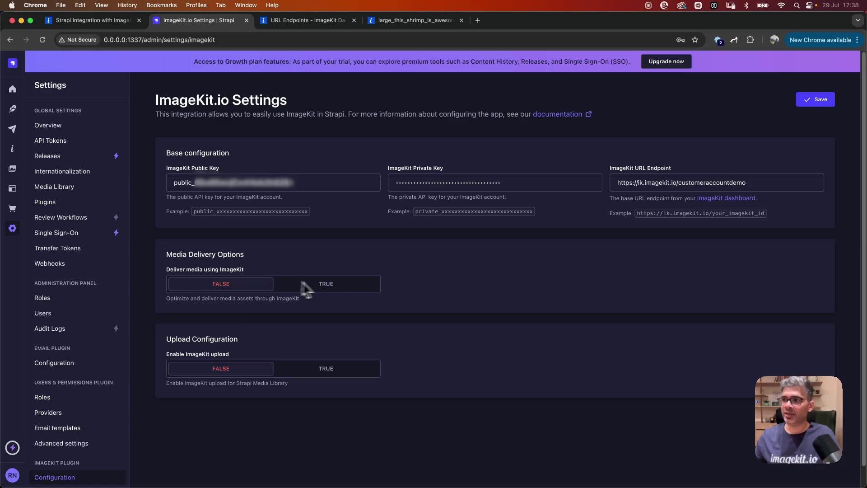
left_click(328, 285)
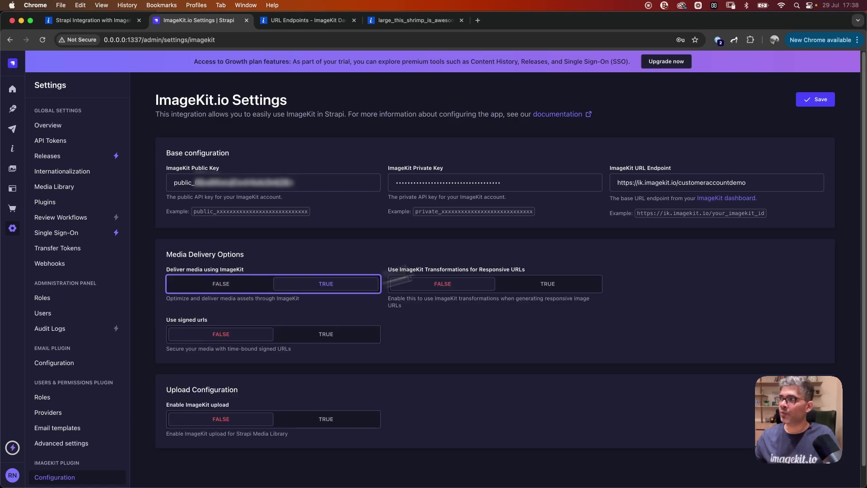
left_click(822, 104)
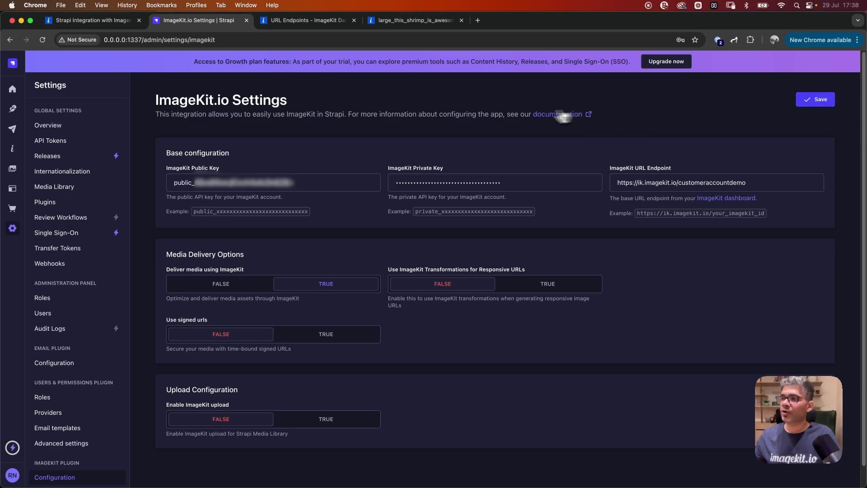
- Resend the articles request in Postman, open the thumbnail URL of the the-internet-s-own-boy image in the browser, and close its tab
key("super+Tab")
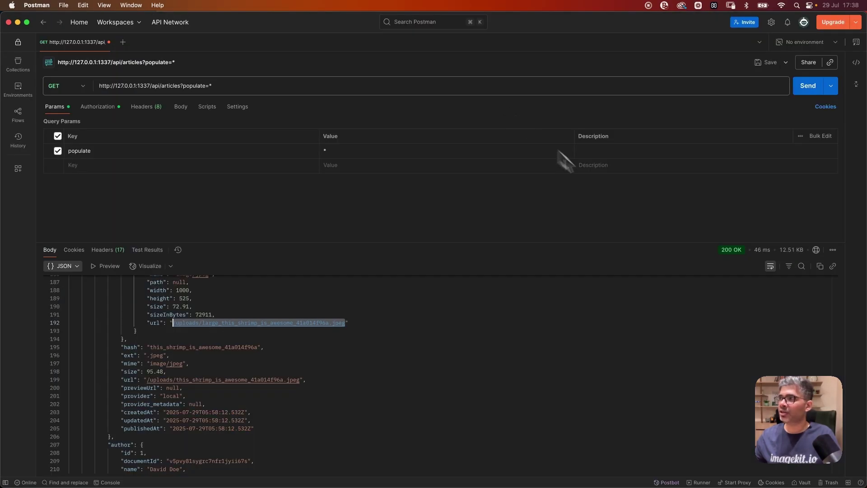
left_click(808, 86)
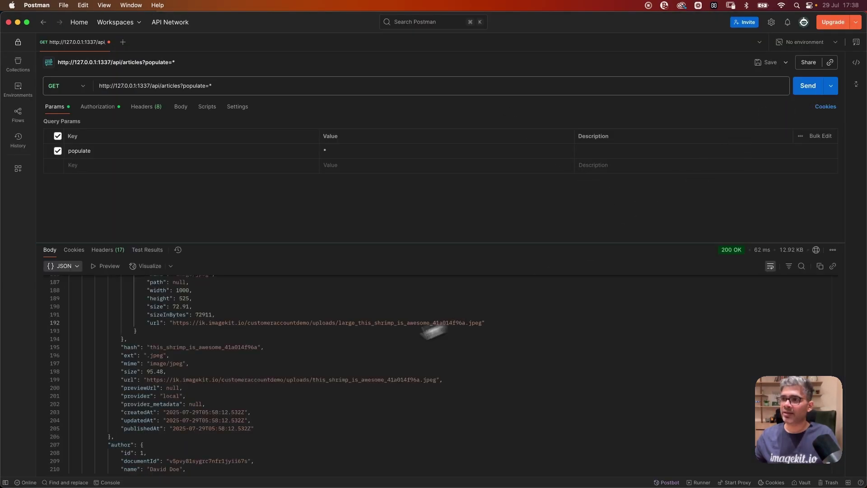
scroll(328, 354, "up", 10)
scroll(327, 355, "up", 15)
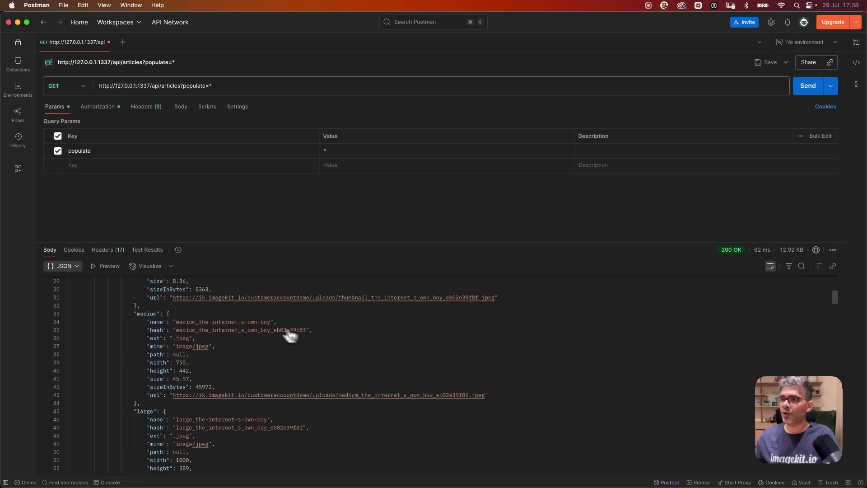
left_click(316, 298, "super")
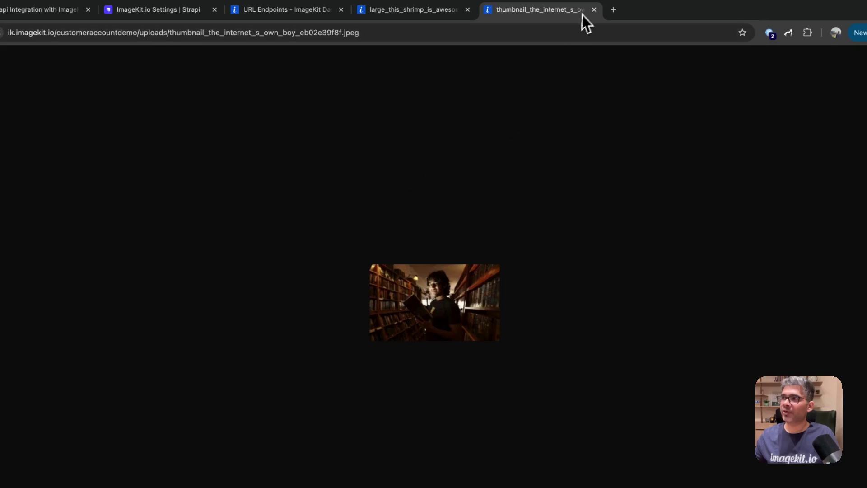
left_click(594, 10)
- Back in Postman, examine the URLs and dimensions of the thumbnail, medium and large formats of the the-internet-s-own-boy image
key("super+Tab")
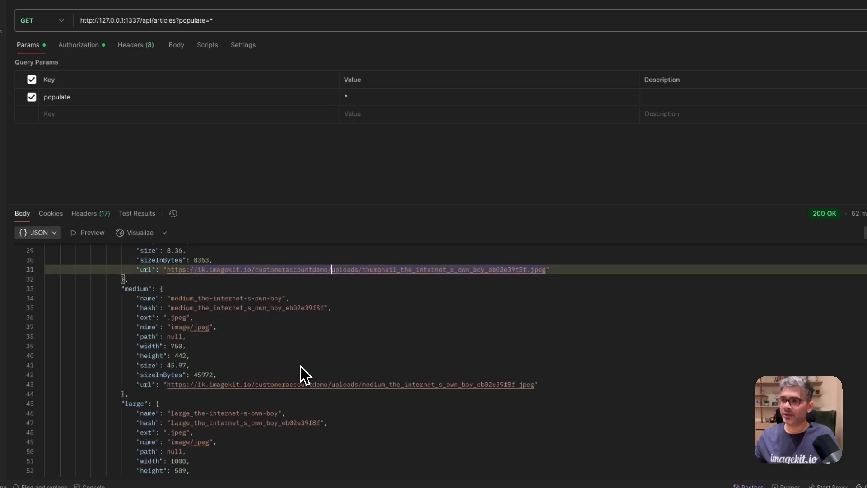
scroll(304, 365, "down", 1)
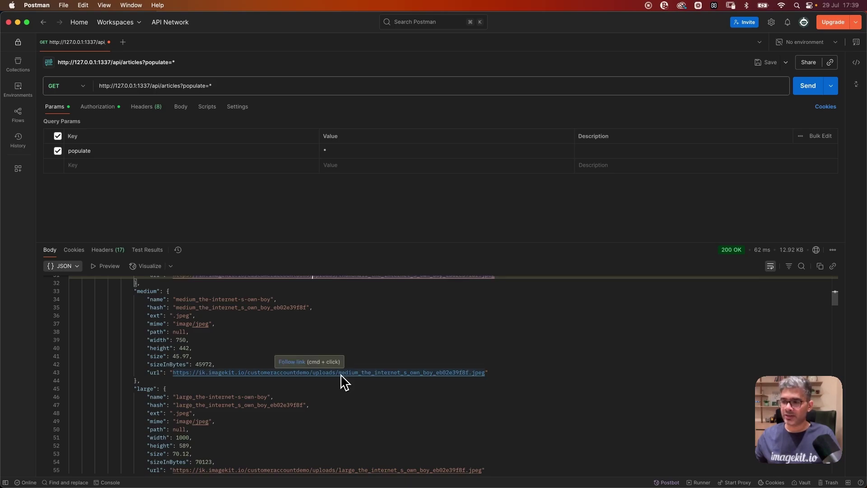
scroll(344, 361, "down", 1)
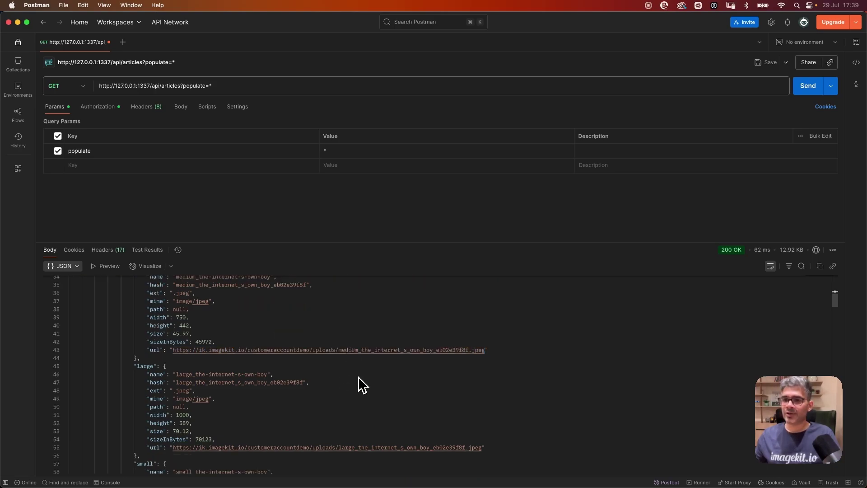
scroll(359, 381, "up", 2)
scroll(361, 388, "down", 2)
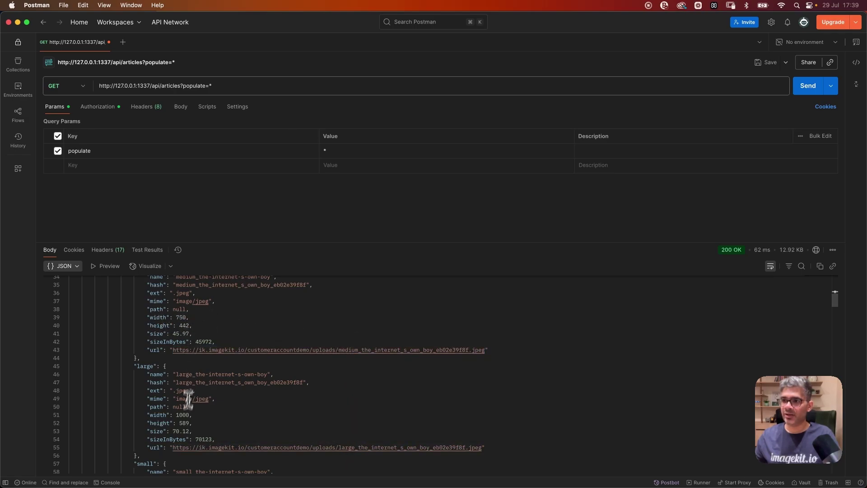
scroll(403, 411, "up", 3)
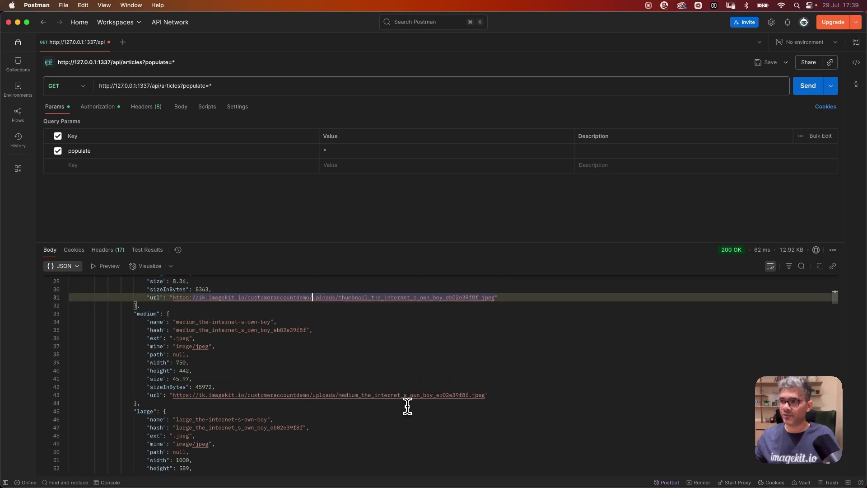
left_click(390, 392)
scroll(306, 367, "up", 2)
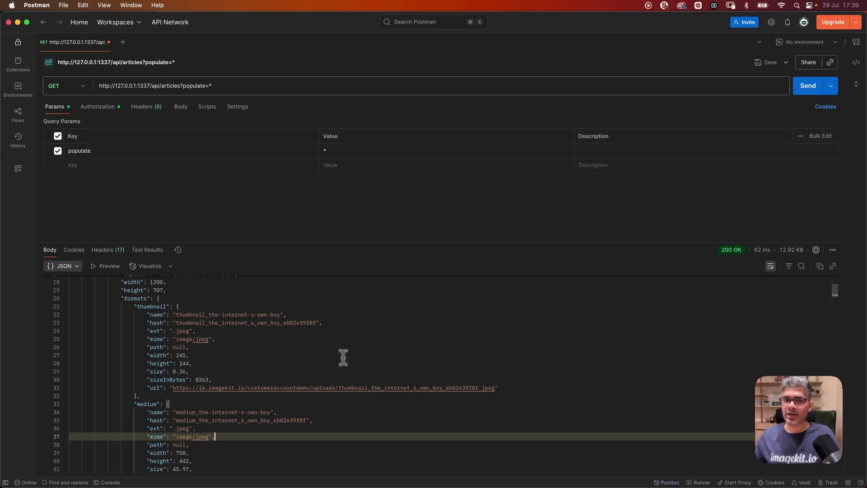
- In Strapi's ImageKit plugin configuration in Chrome, set "Use ImageKit Transformations for Responsive URLs" to TRUE and save the settings
key("super+Tab")
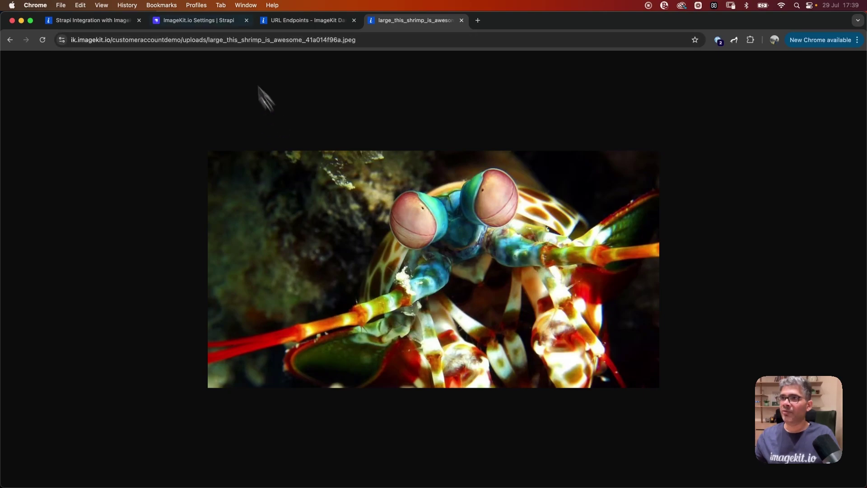
left_click(158, 24)
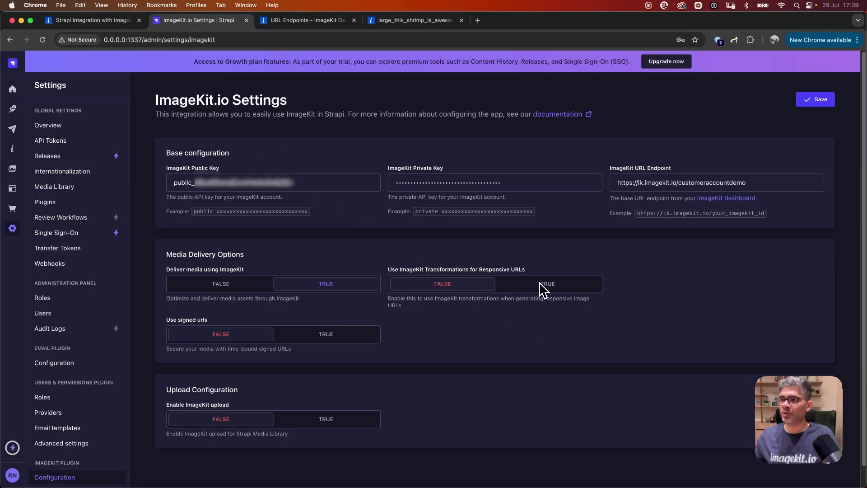
left_click(551, 286)
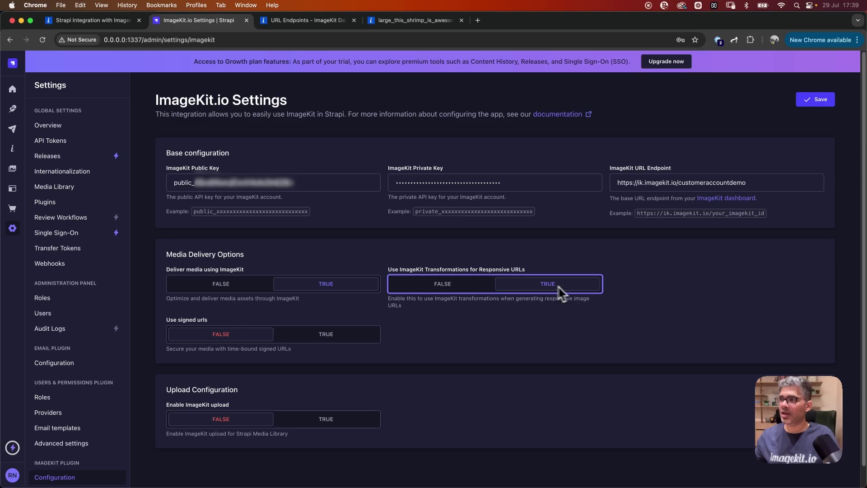
left_click(816, 101)
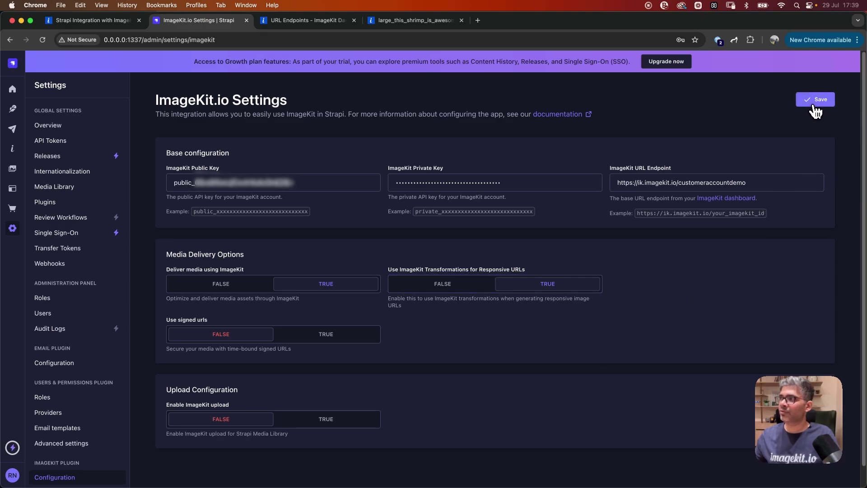
- Resend the articles request in Postman and examine the thumbnail, medium and large format URLs of the the-internet-s-own-boy image
key("super+Tab")
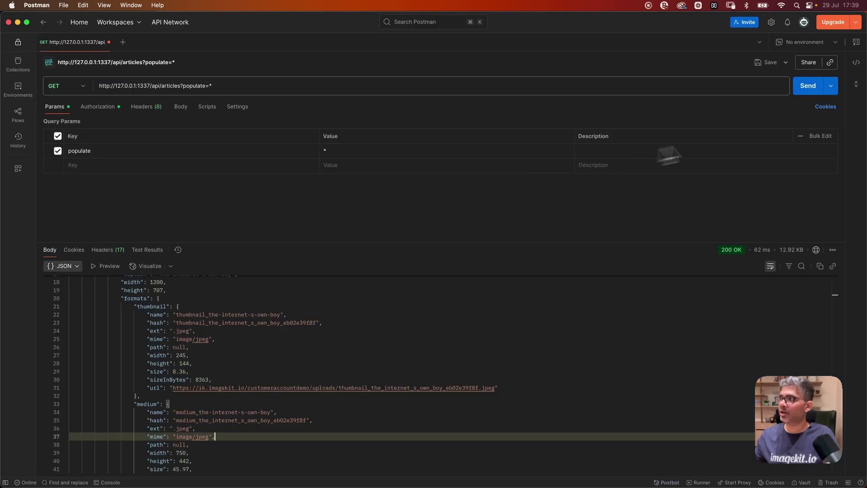
left_click(810, 90)
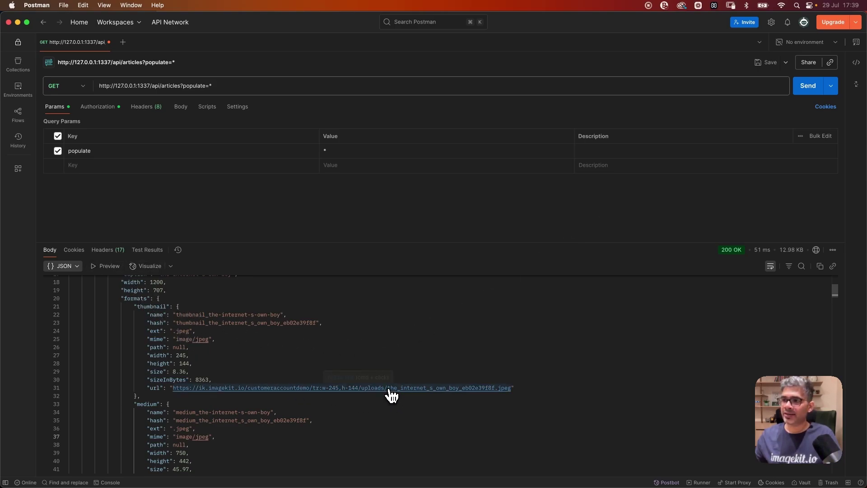
scroll(391, 397, "down", 3)
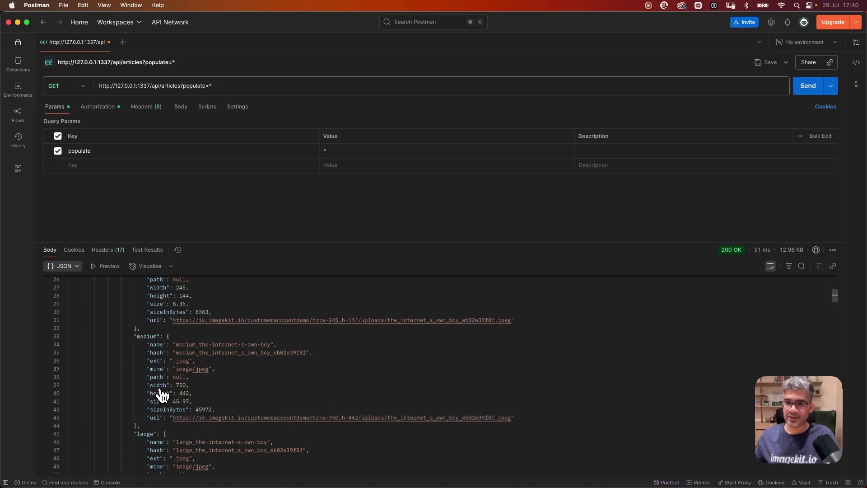
scroll(294, 417, "down", 4)
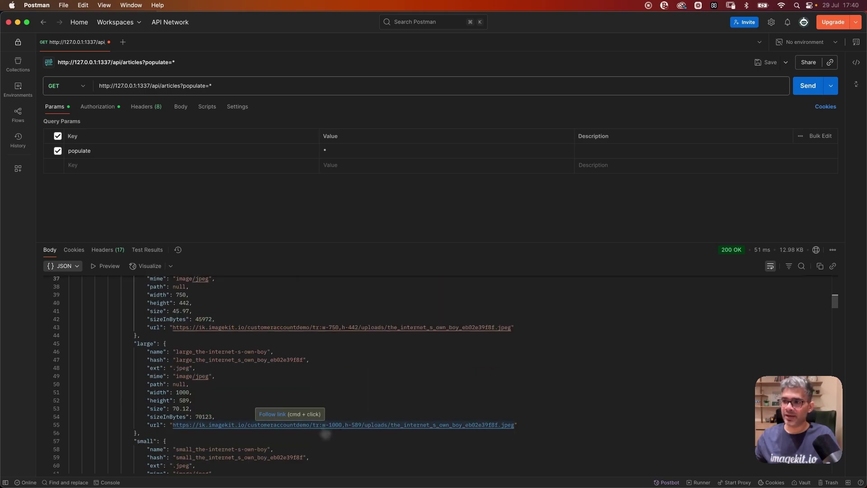
- Open the image's large format URL in the browser, and reload it with the tr:w-1000,h-589 transformation removed from the address
left_click(324, 426, "super")
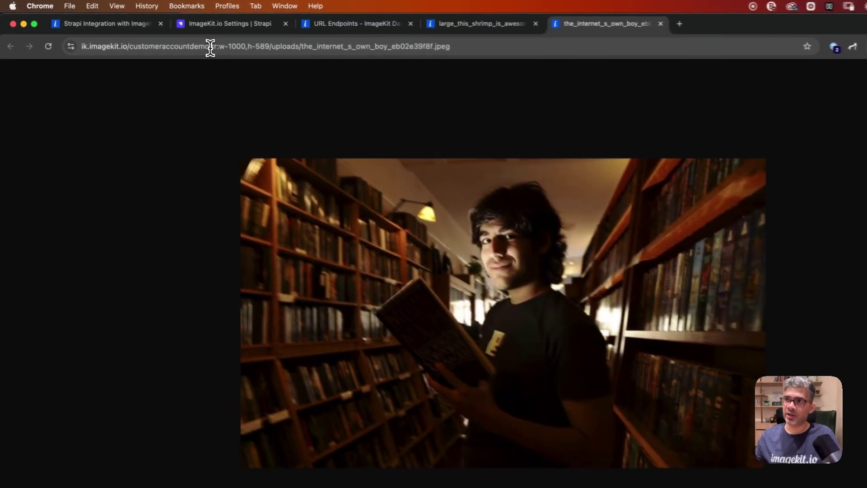
left_click_drag(185, 43, 233, 41)
key("BackSpace")
key("Return")
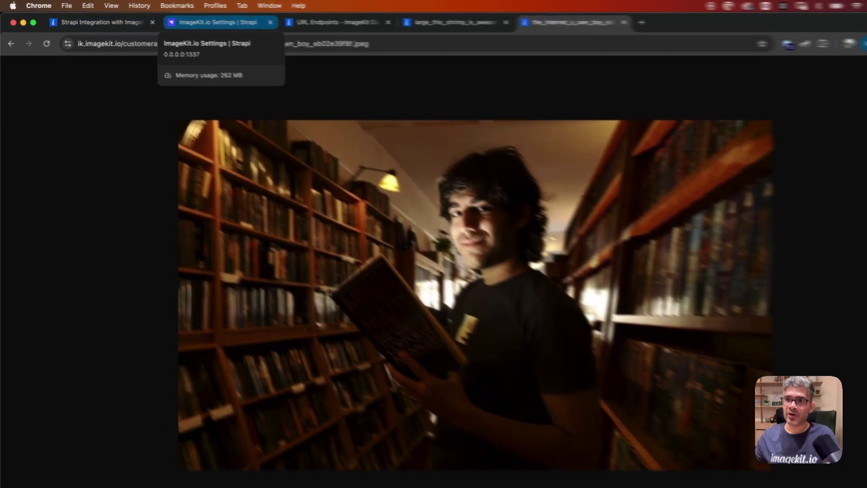
- Back in Strapi, view the embedded ImageKit Media Library and Strapi's own Media Library
left_click(196, 20)
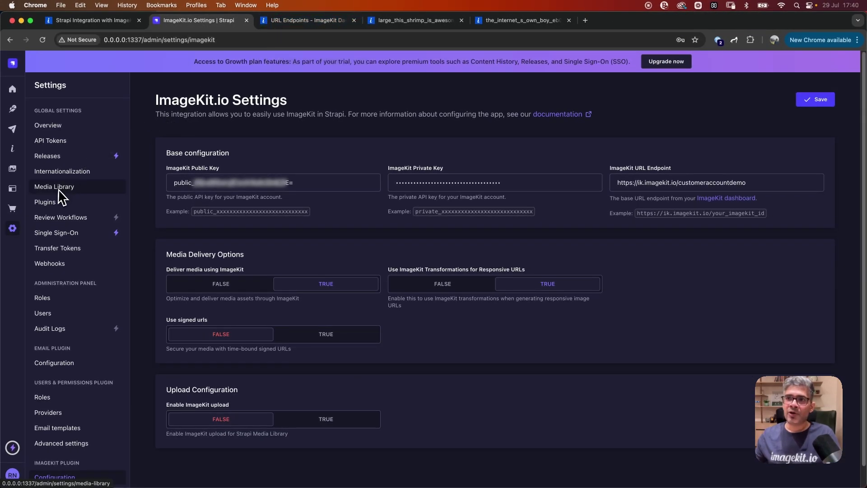
left_click(15, 149)
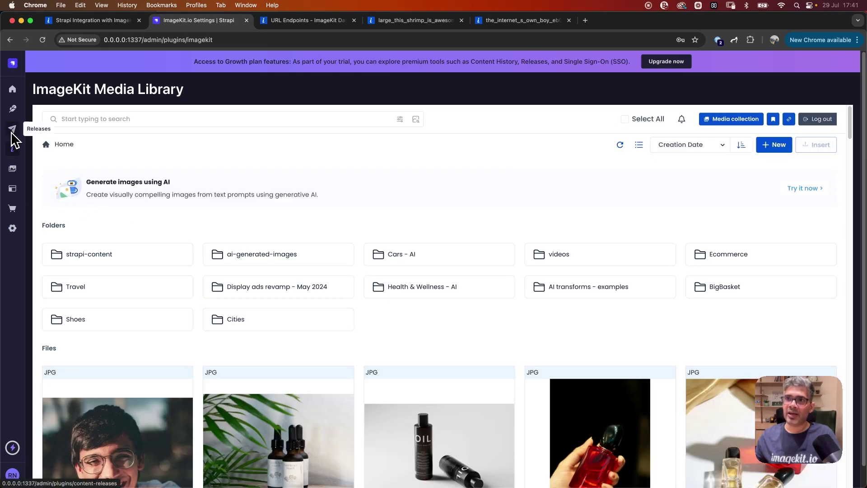
left_click(13, 174)
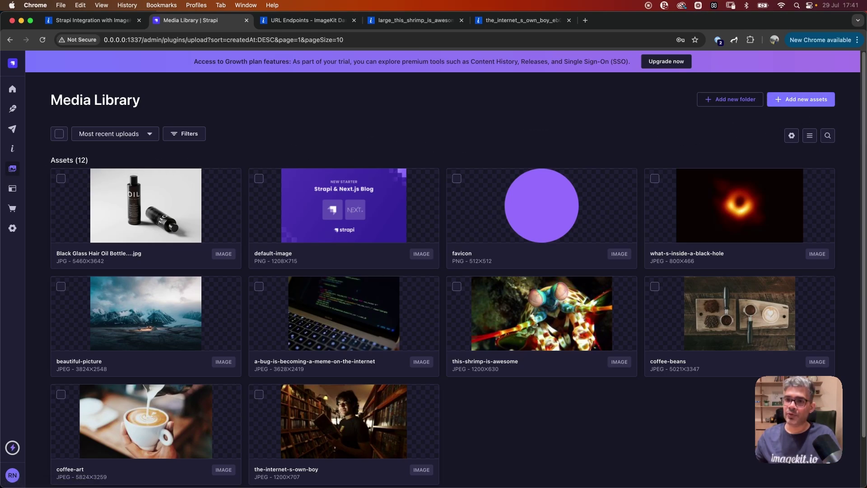
- Reopen the ImageKit plugin configuration in Strapi's settings and set "Enable ImageKit upload" to TRUE
left_click(13, 228)
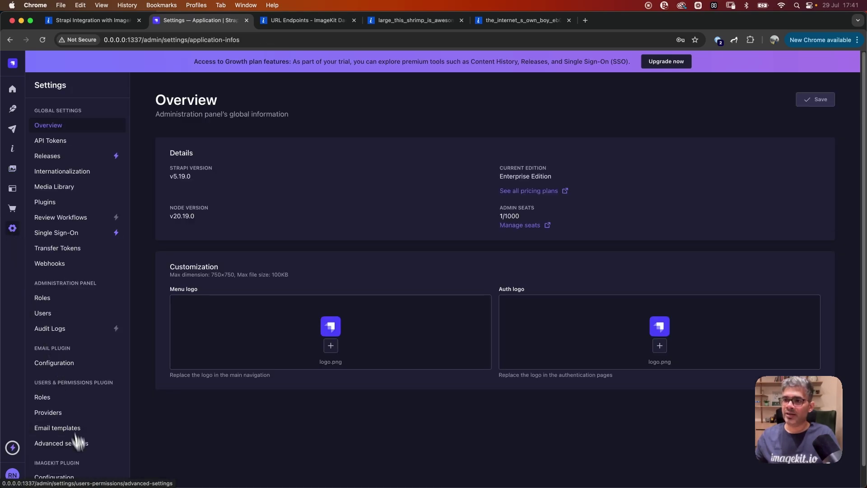
left_click(70, 478)
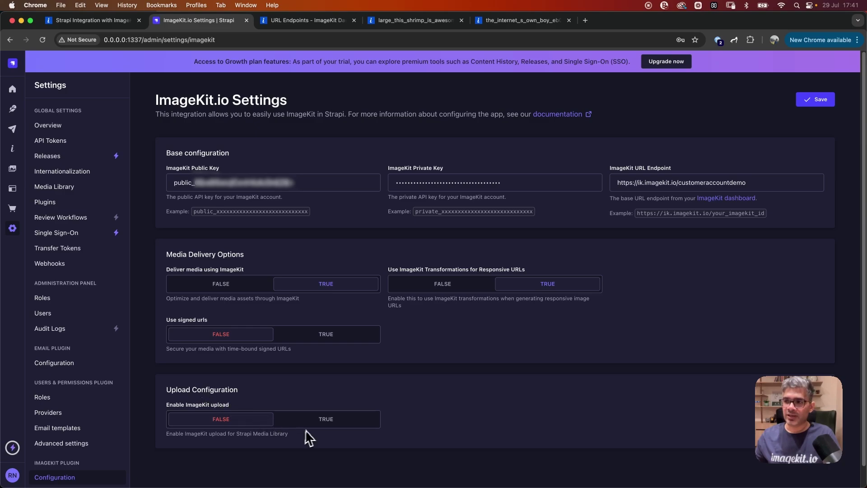
left_click(326, 420)
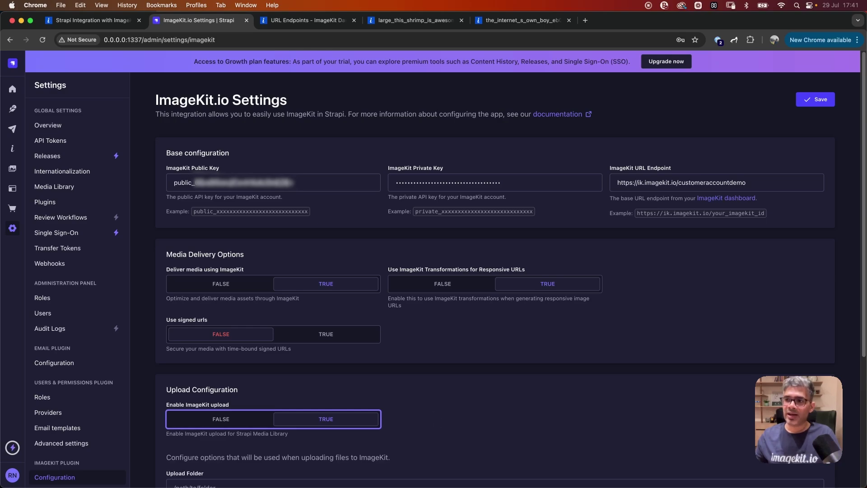
- Set the ImageKit upload folder to /strapi-content, review the remaining upload options, and save the settings
scroll(433, 418, "down", 3)
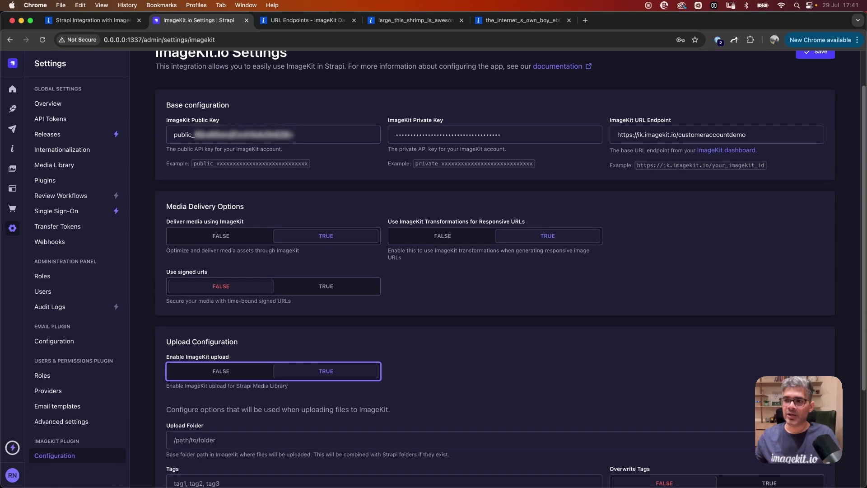
scroll(433, 417, "down", 2)
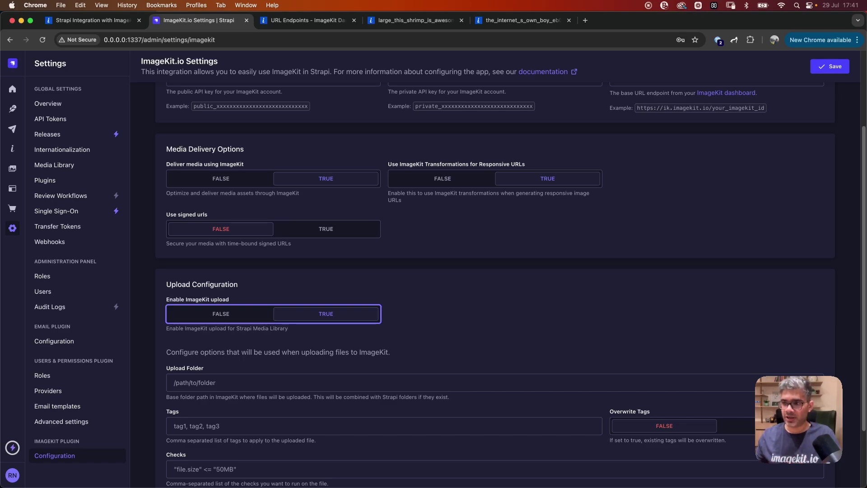
left_click(231, 383)
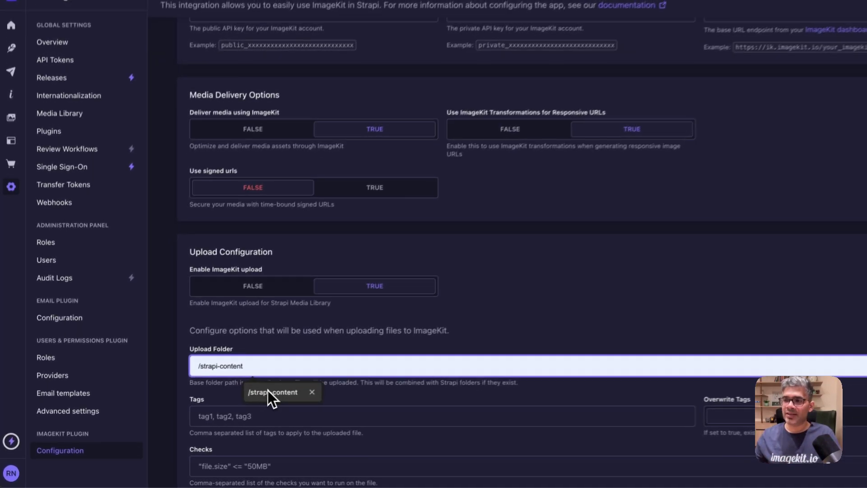
left_click(233, 406)
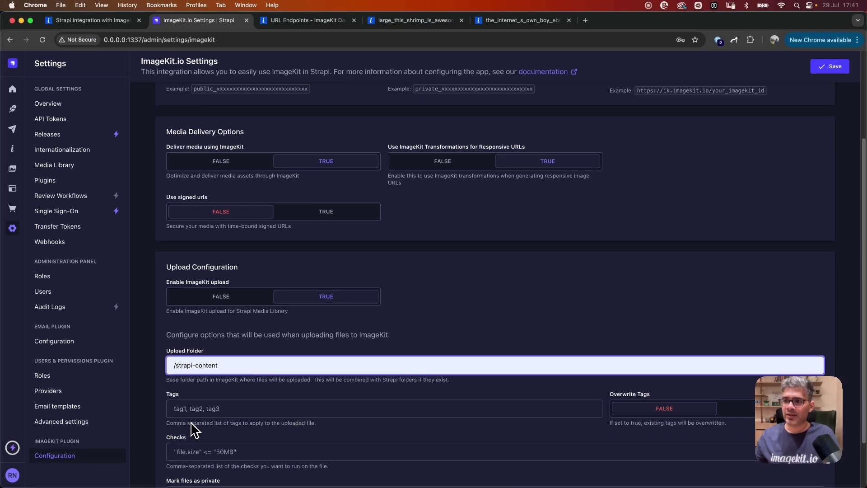
scroll(193, 429, "down", 2)
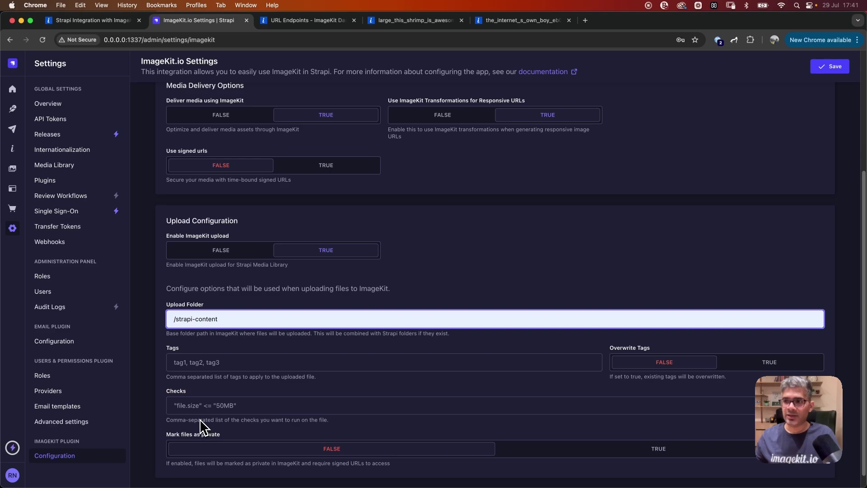
left_click(446, 284)
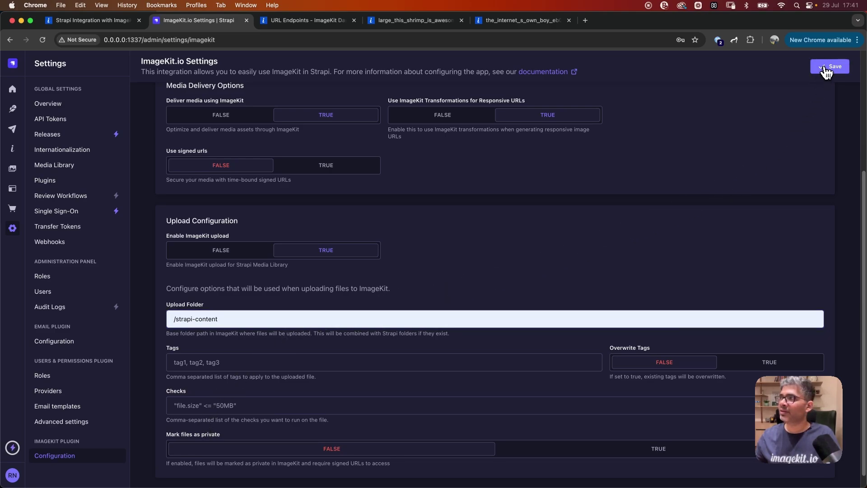
- Upload bag1.jpeg from the computer as a new asset to Strapi's Media Library
left_click(13, 168)
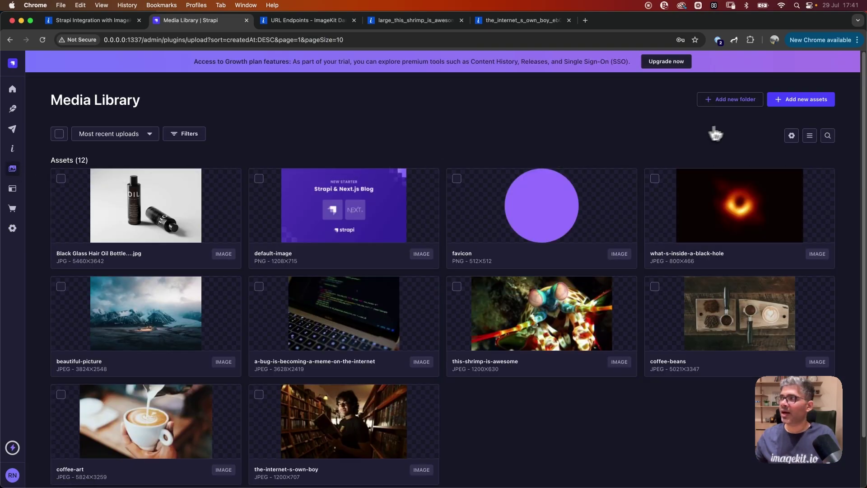
left_click(797, 103)
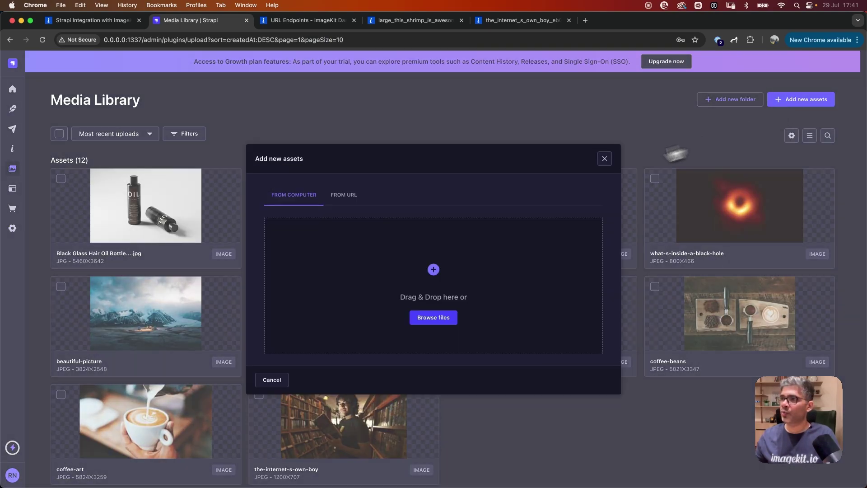
left_click(409, 266)
double_click(356, 261)
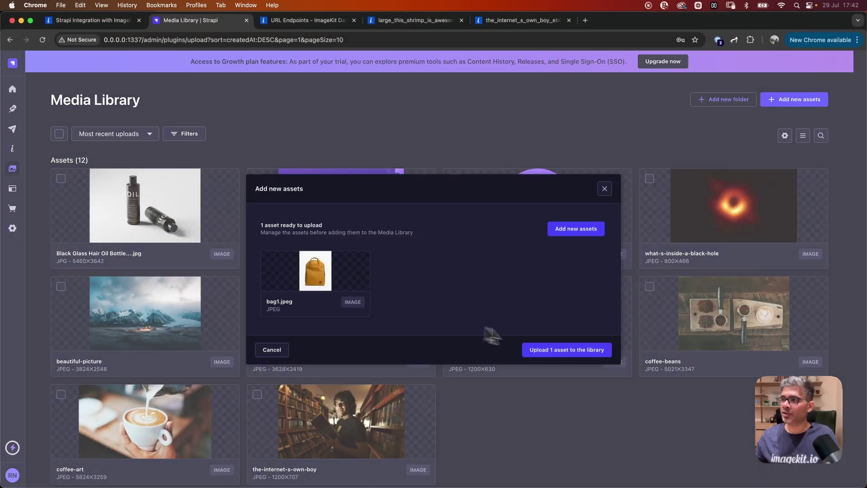
left_click(567, 354)
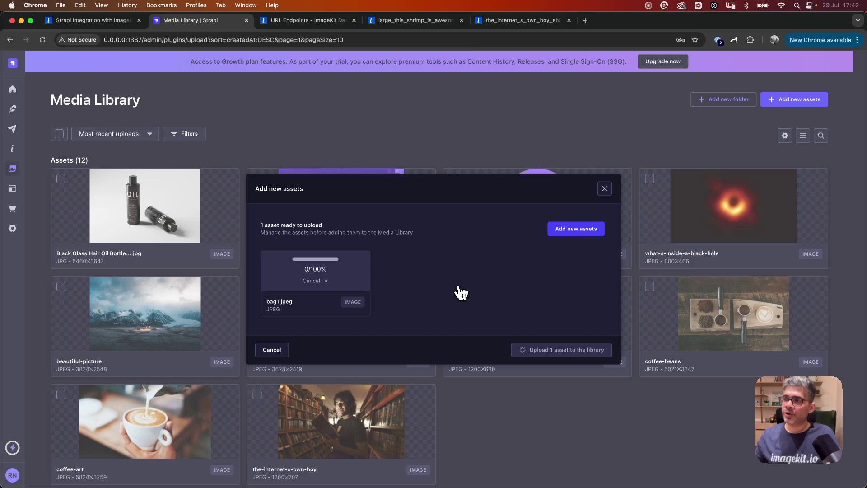
- In the ImageKit dashboard's media library, open the strapi-content folder to check the uploaded bag1 files
left_click(307, 20)
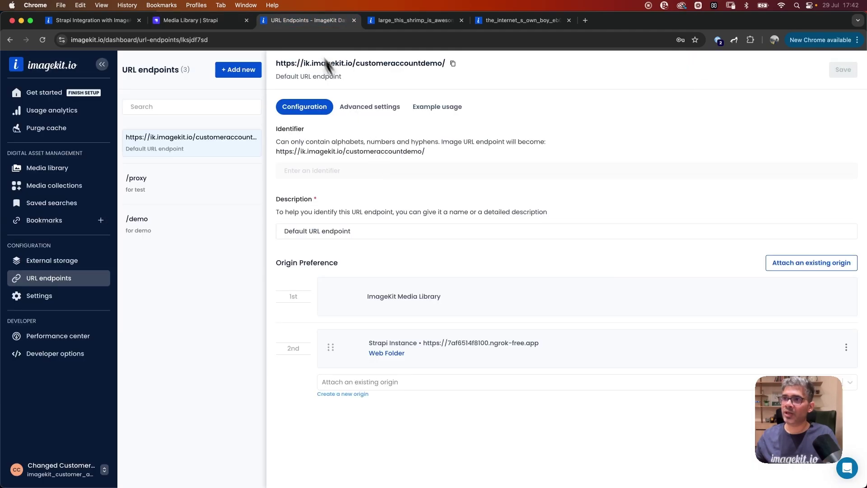
left_click(68, 169)
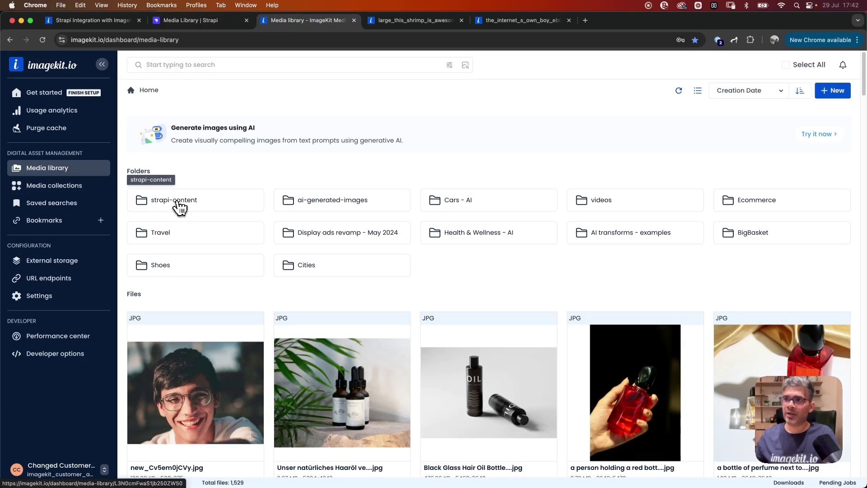
left_click(180, 206)
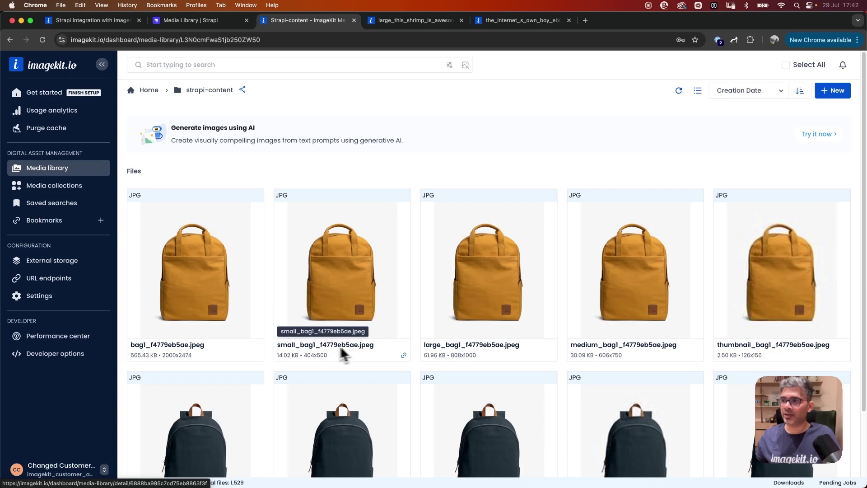
- Revisit Strapi's Media Library, ImageKit plugin configuration and embedded ImageKit Media Library, and return to the Strapi integration guide in the ImageKit docs
left_click(192, 24)
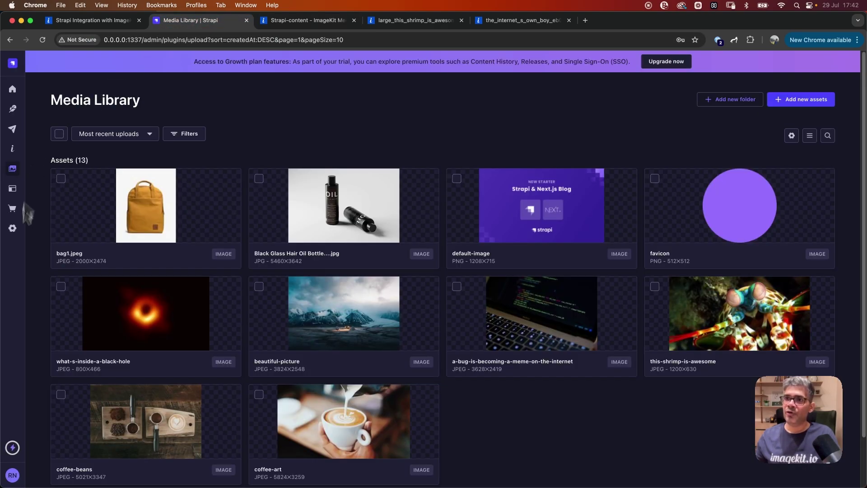
left_click(12, 229)
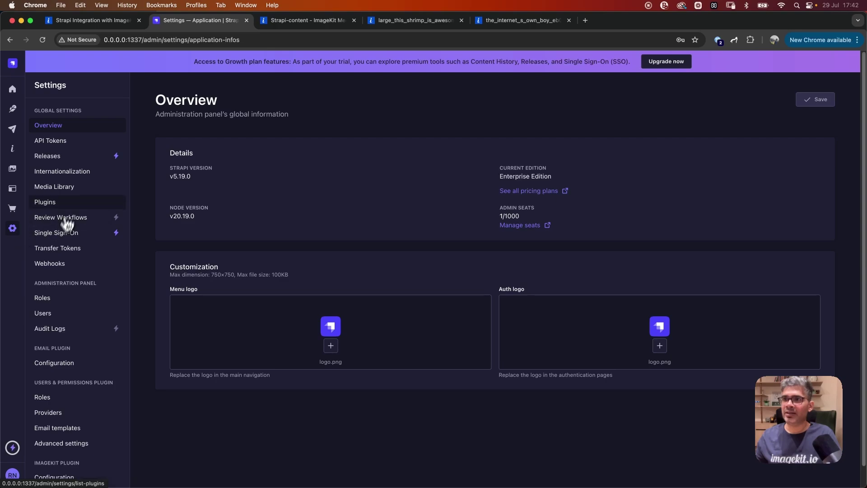
left_click(73, 188)
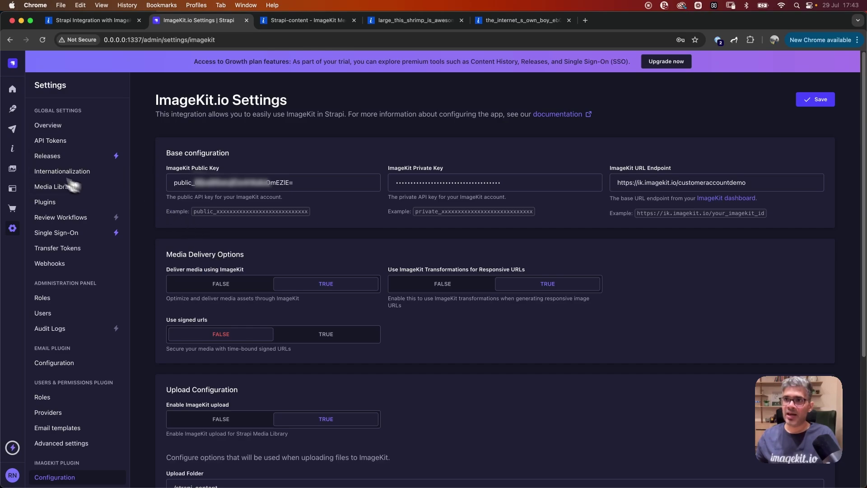
left_click(14, 154)
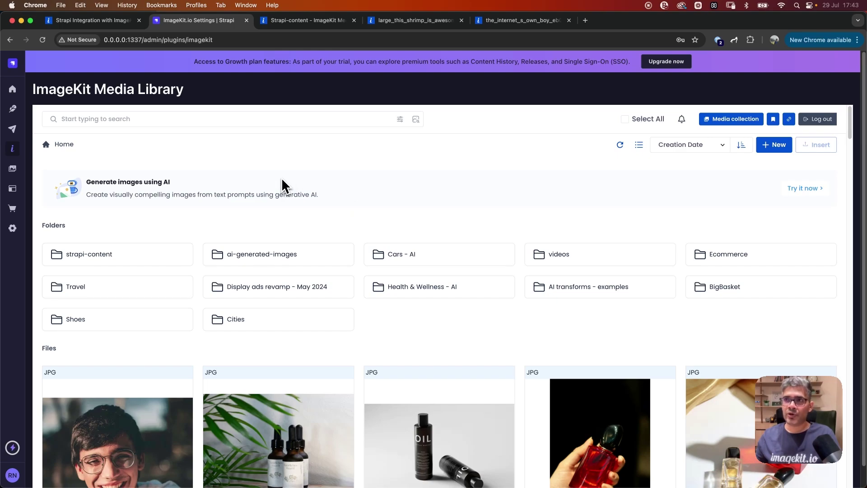
left_click(82, 21)
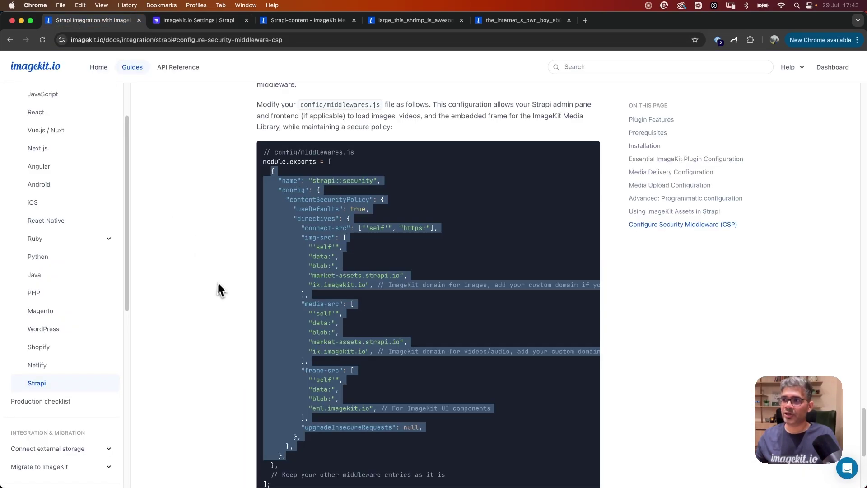